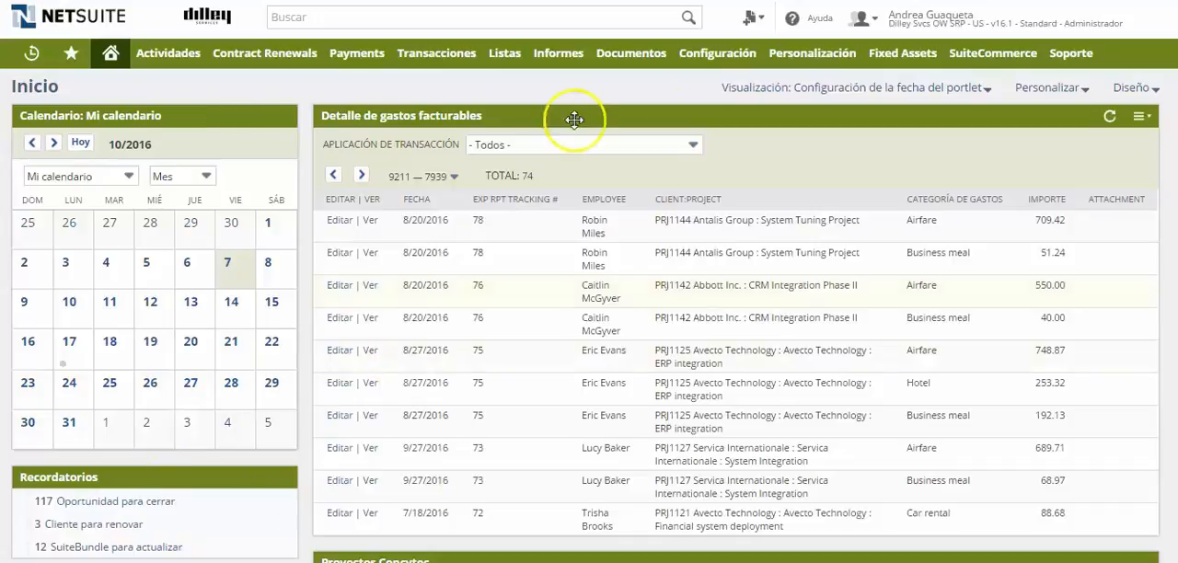
Open the form for creating a new workflow under script creation.
{"action": "mouse_move", "coordinate": [820, 57]}
{"action": "mouse_move", "coordinate": [838, 179]}
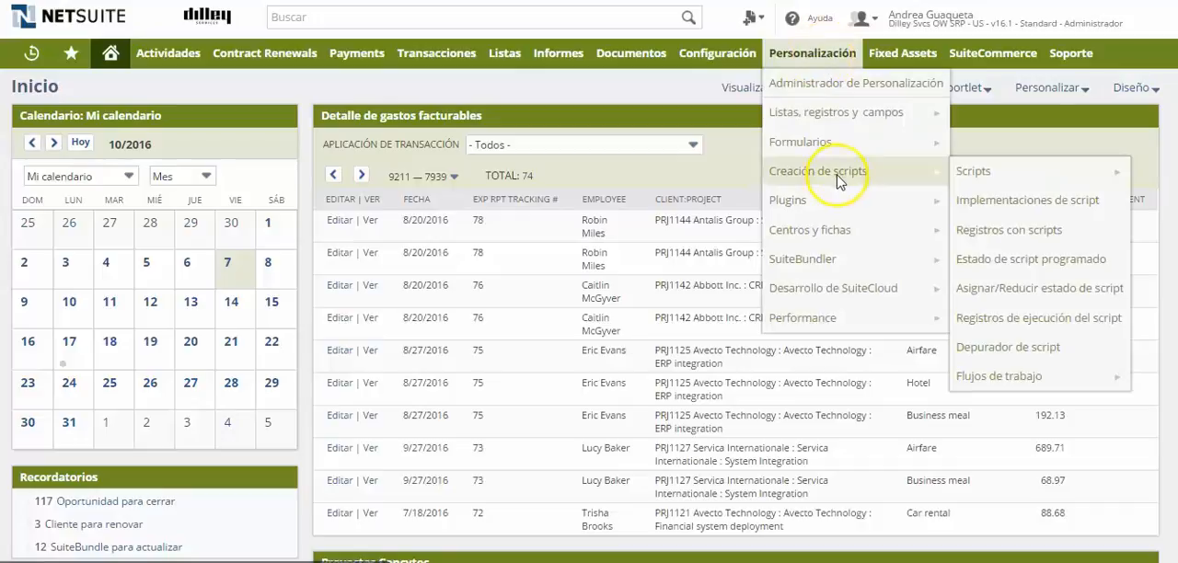
{"action": "mouse_move", "coordinate": [1000, 377]}
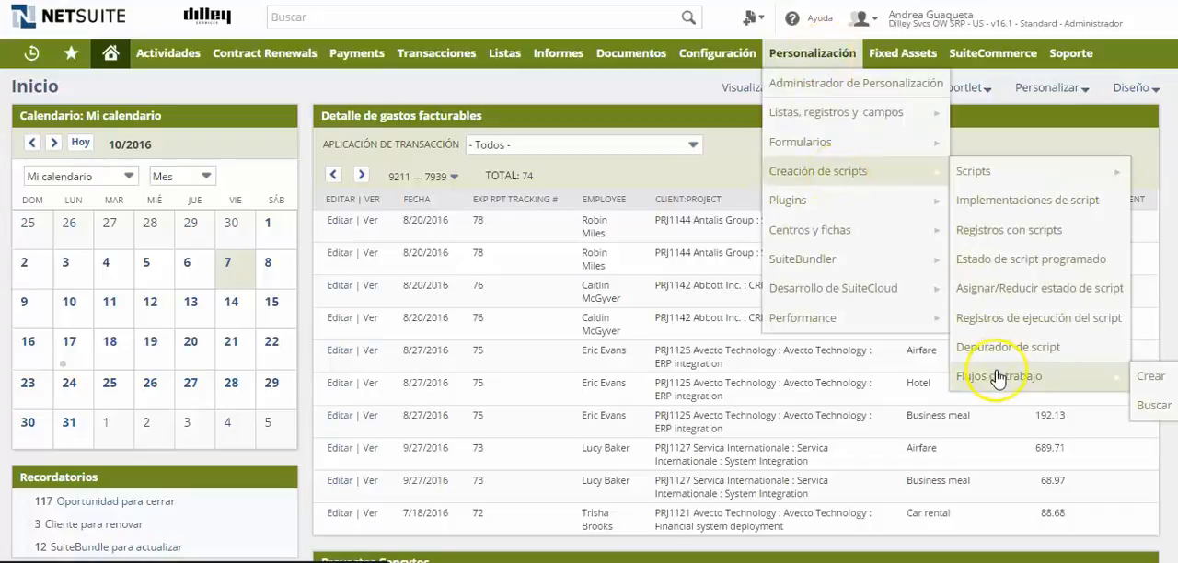
{"action": "left_click", "coordinate": [1153, 377]}
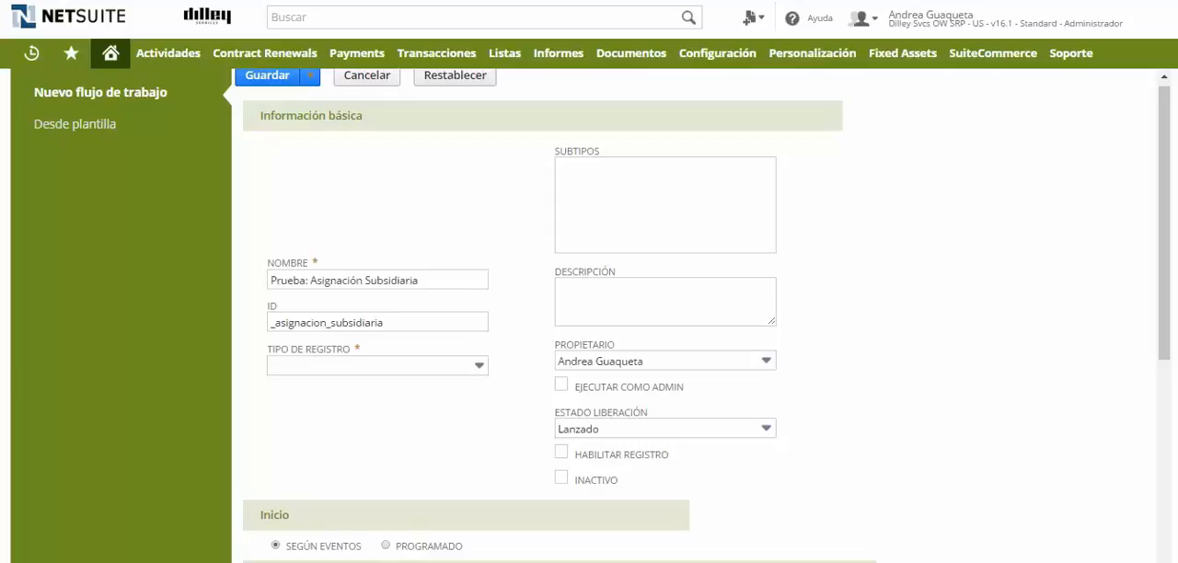
Name the workflow "Prueba: Asignación Subsidiaria" and give it the ID "_asignacion_subsidiaria".
{"action": "left_click", "coordinate": [447, 281]}
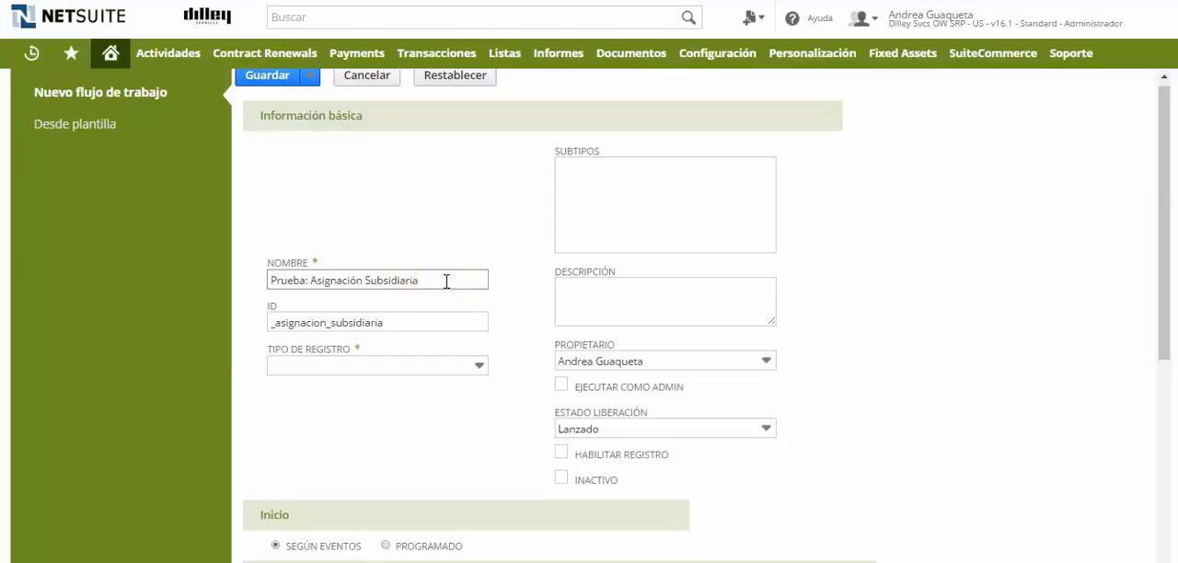
{"action": "left_click", "coordinate": [436, 324]}
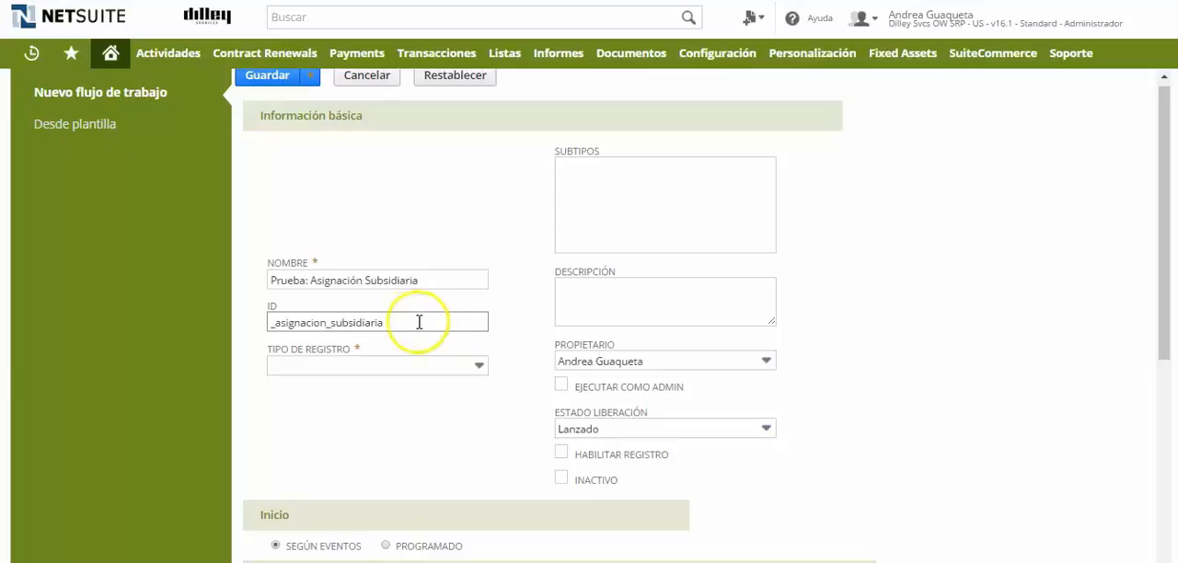
{"action": "left_click", "coordinate": [262, 328]}
{"action": "left_click", "coordinate": [274, 328]}
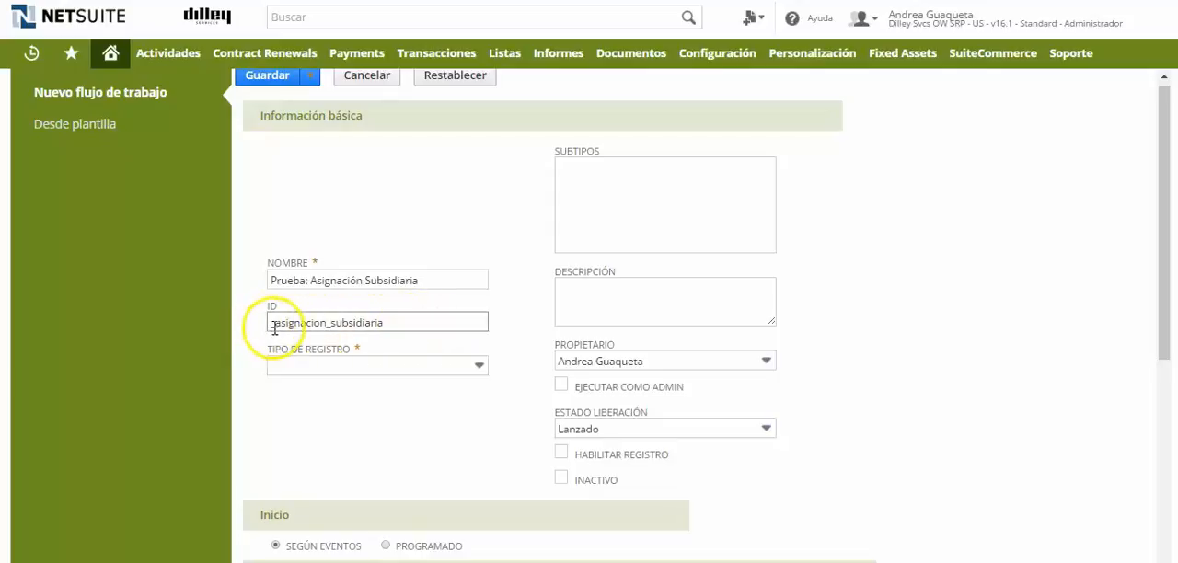
{"action": "type", "text": "_"}
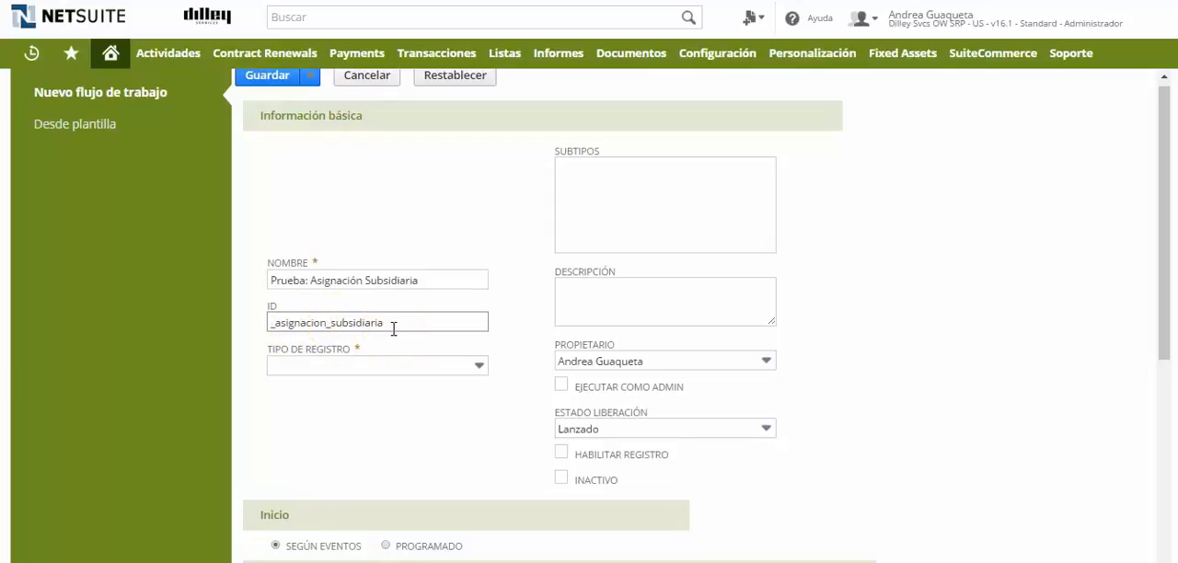
Set the workflow's record type to Cliente.
{"action": "left_click", "coordinate": [479, 369]}
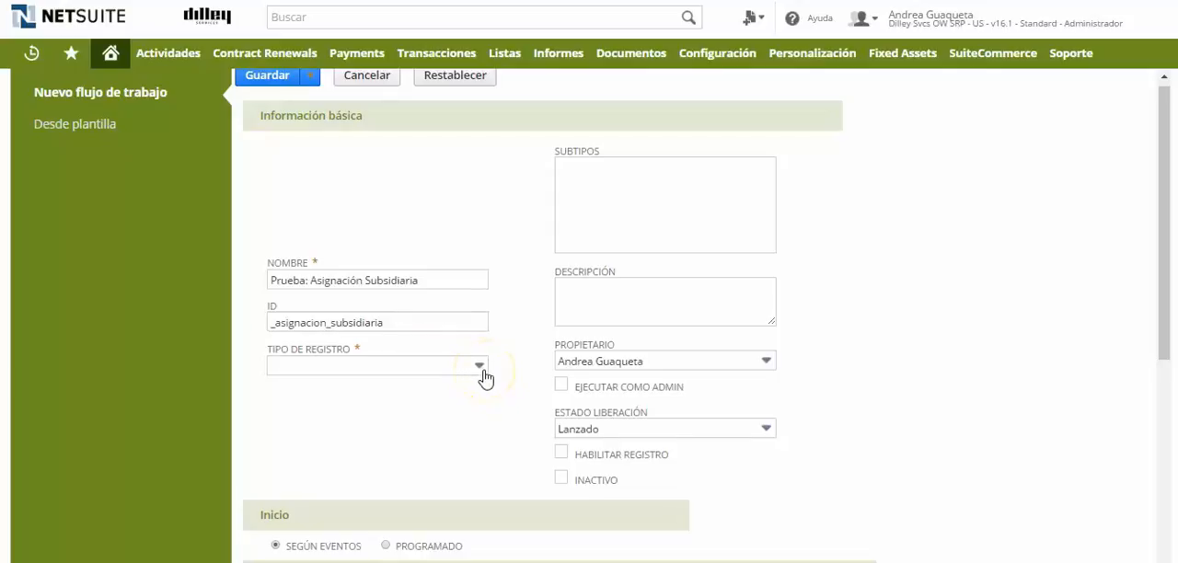
{"action": "left_click", "coordinate": [481, 369]}
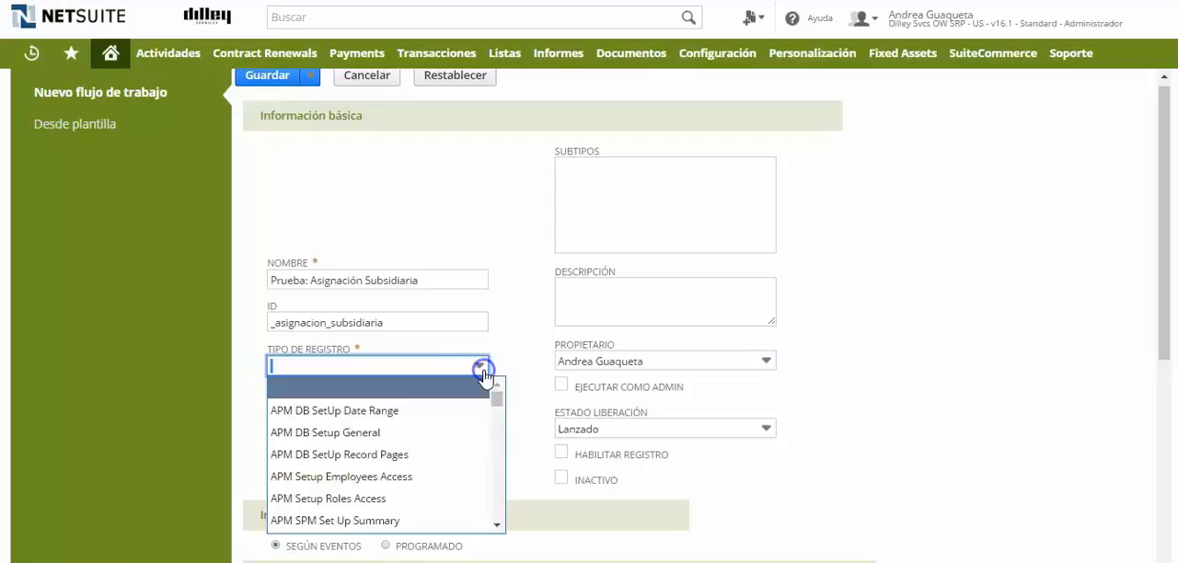
{"action": "type", "text": "Clase"}
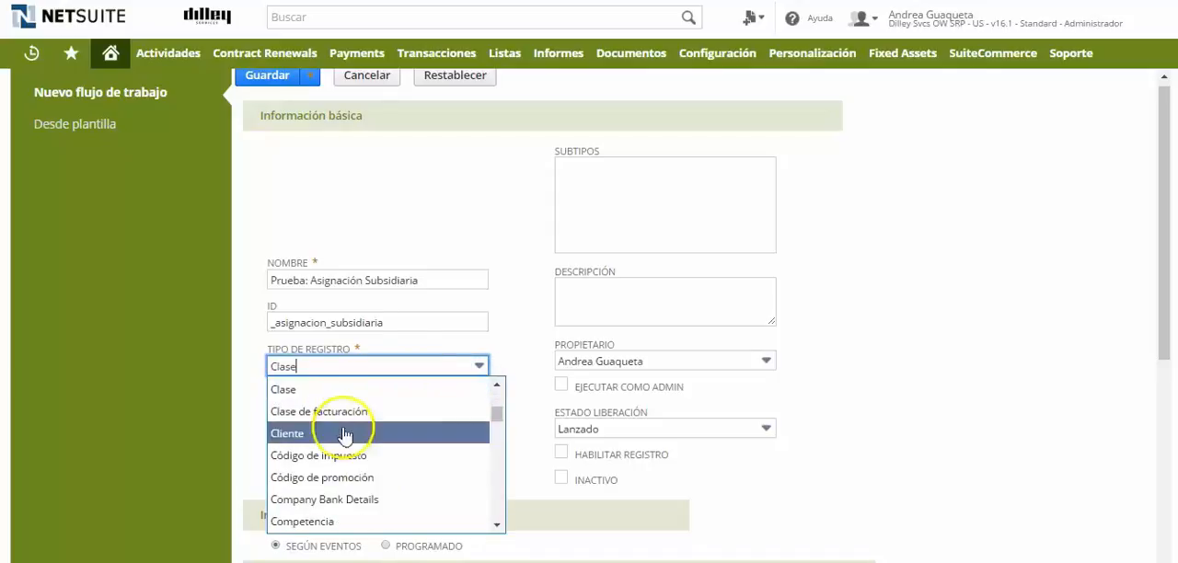
{"action": "left_click", "coordinate": [313, 434]}
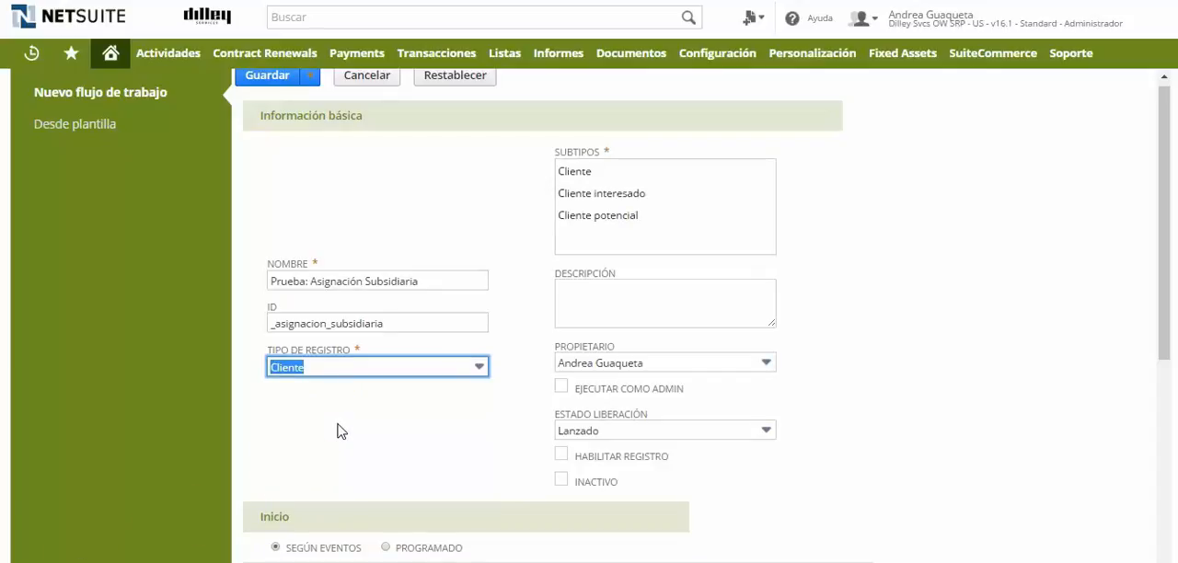
Select only Cliente interesado as the workflow's record subtype.
{"action": "left_click", "coordinate": [953, 198]}
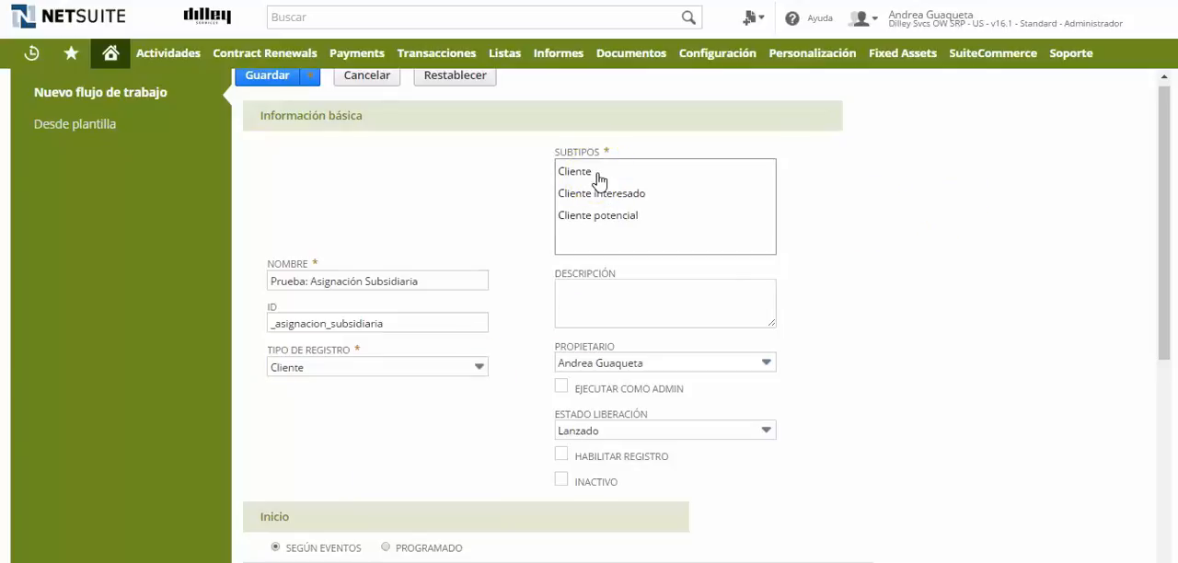
{"action": "left_click", "coordinate": [596, 178]}
{"action": "left_click", "coordinate": [600, 195], "text": "ctrl"}
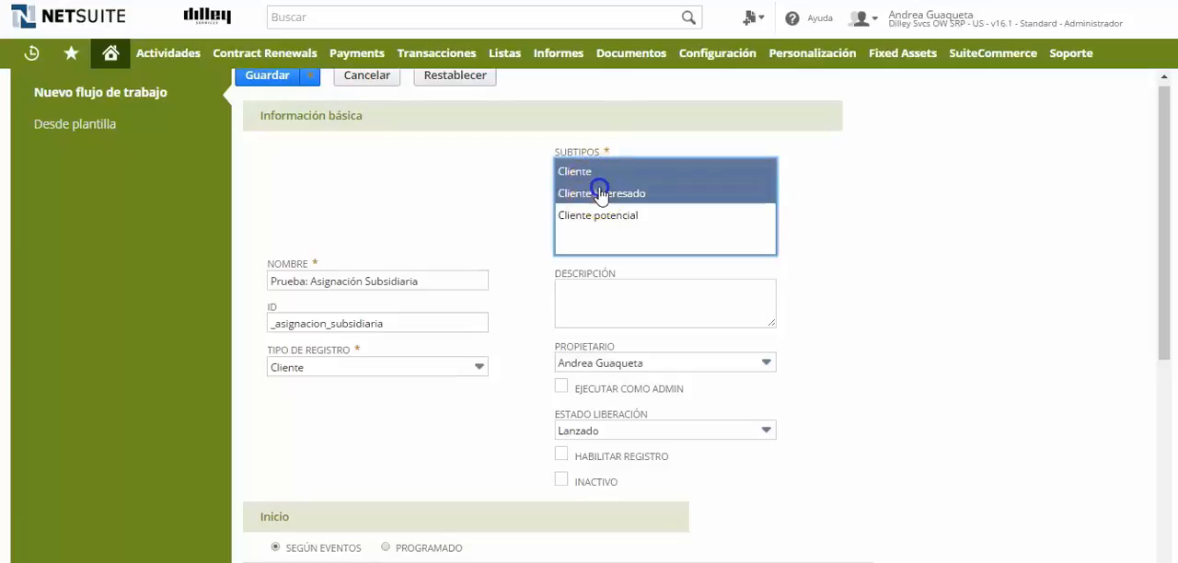
{"action": "left_click", "coordinate": [604, 217], "text": "ctrl"}
{"action": "left_click", "coordinate": [618, 195]}
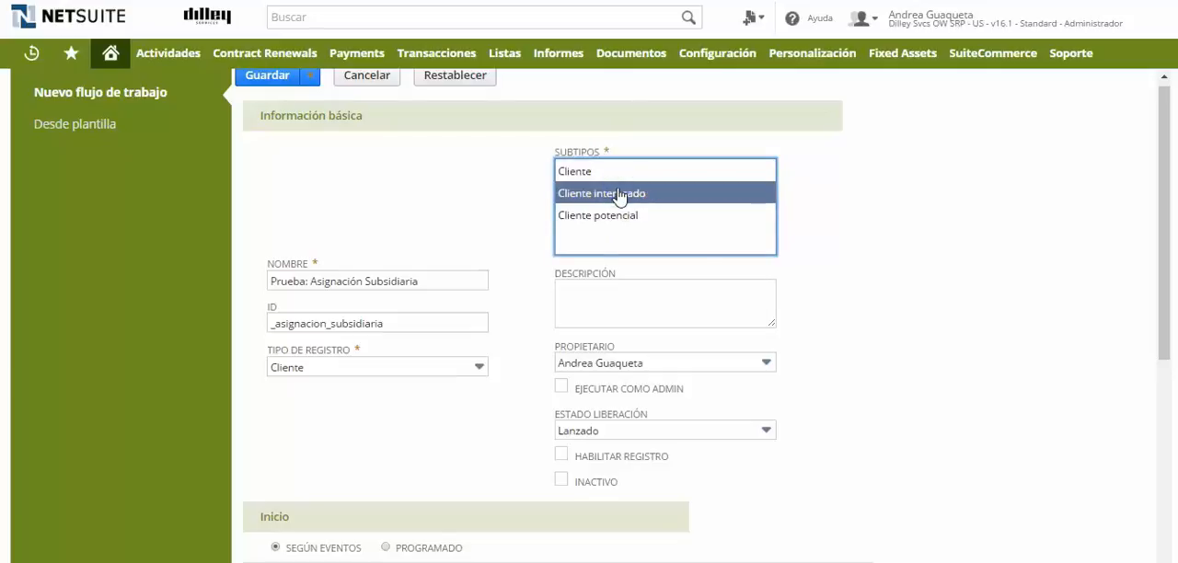
Set the release status to Pruebas and have the workflow run as admin.
{"action": "left_click_drag", "start_coordinate": [1166, 318], "coordinate": [1169, 368]}
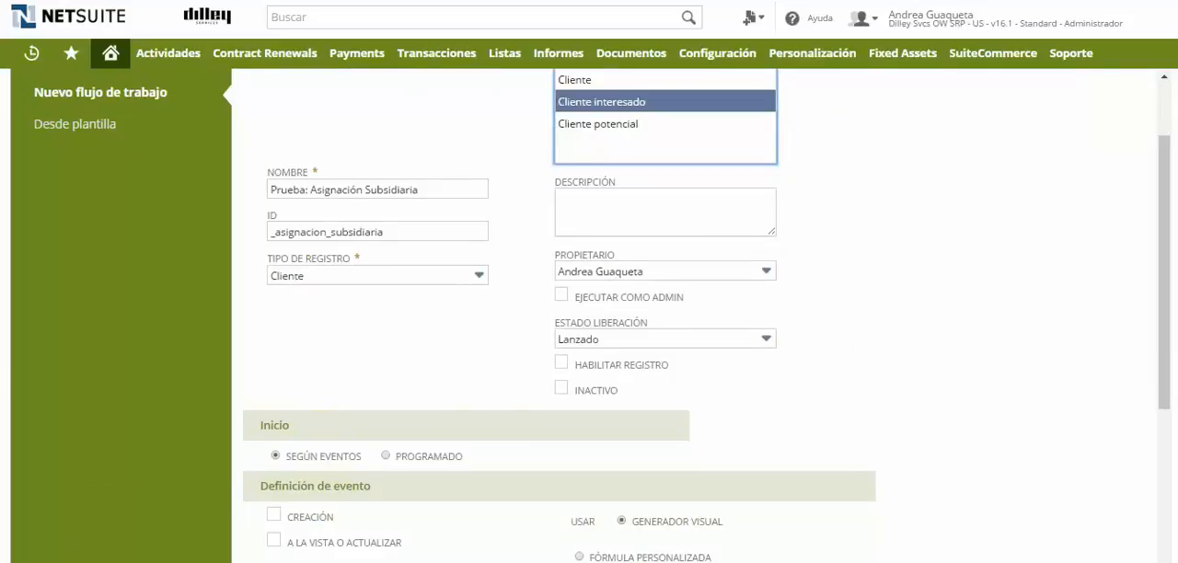
{"action": "left_click", "coordinate": [767, 340]}
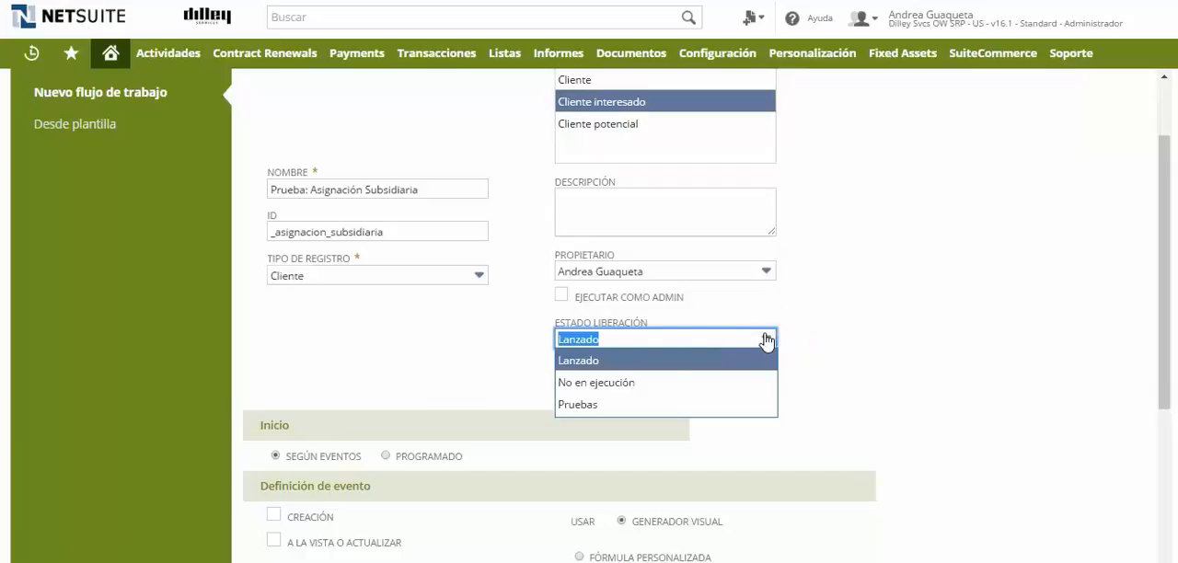
{"action": "left_click", "coordinate": [582, 405]}
{"action": "left_click", "coordinate": [562, 298]}
{"action": "left_click", "coordinate": [562, 297]}
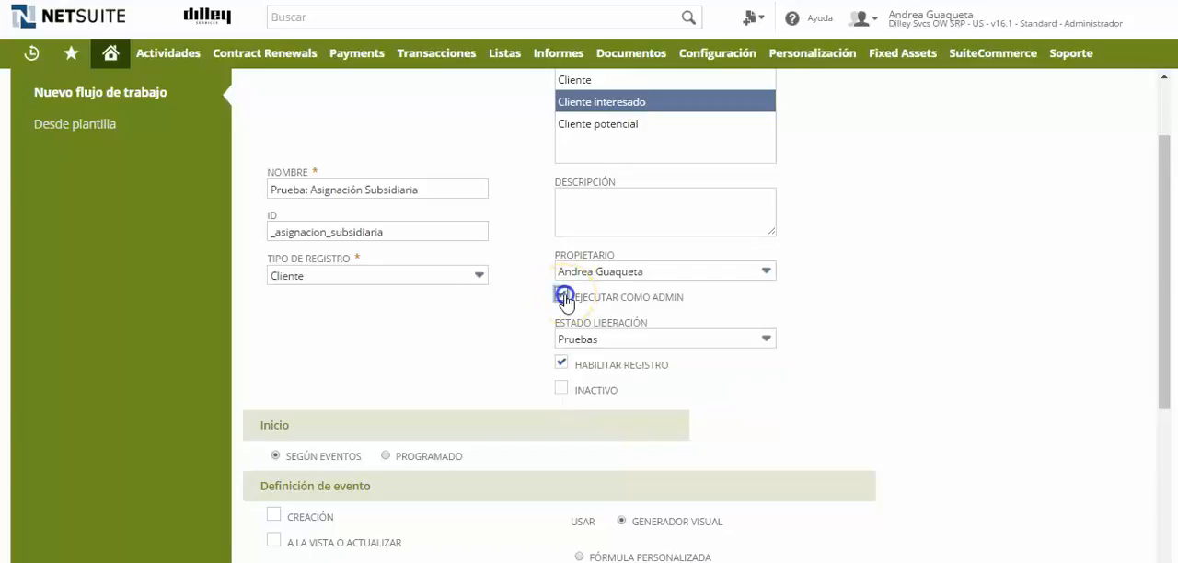
Trigger the workflow on creation and on view or update, keeping the trigger type at - Todos -.
{"action": "scroll", "coordinate": [1108, 380], "scroll_direction": "down", "scroll_amount": 2}
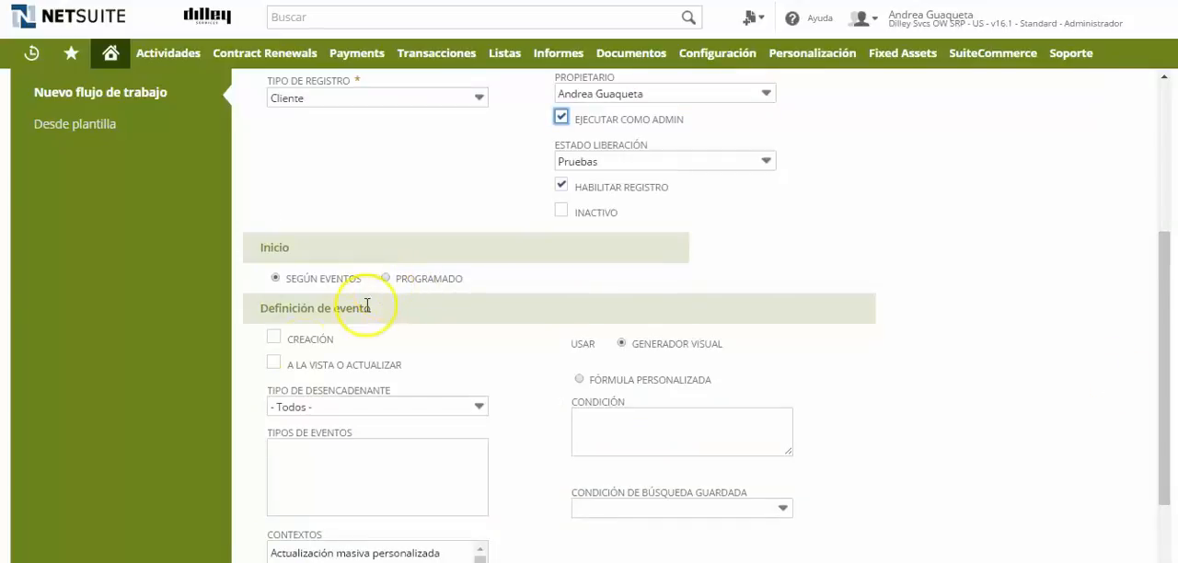
{"action": "left_click", "coordinate": [274, 340]}
{"action": "left_click", "coordinate": [274, 364]}
{"action": "scroll", "coordinate": [515, 245], "scroll_direction": "down", "scroll_amount": 1}
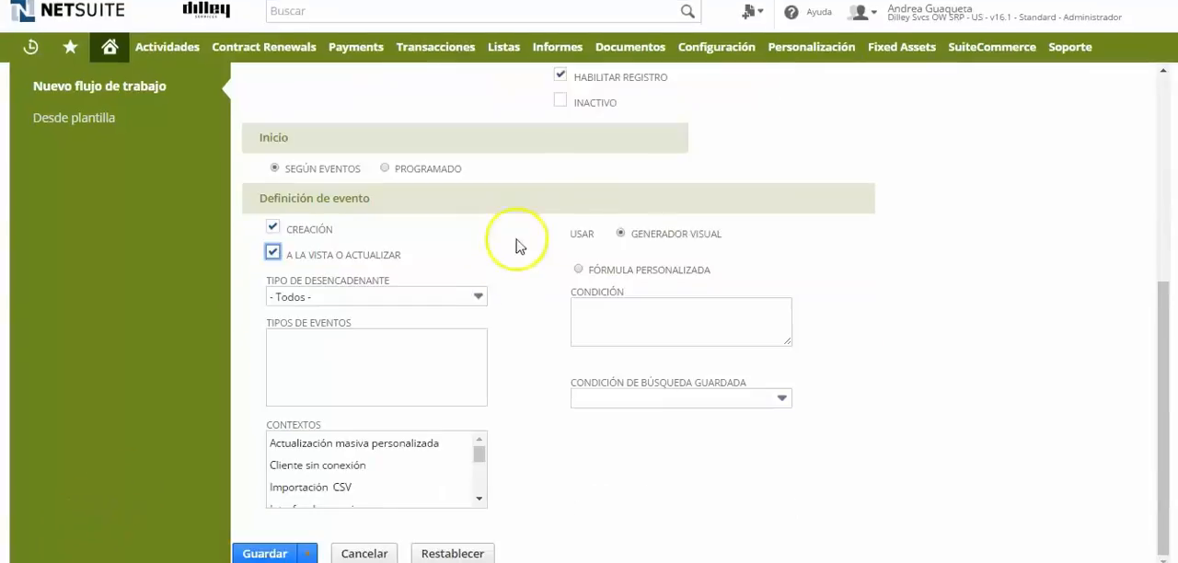
{"action": "left_click", "coordinate": [478, 297]}
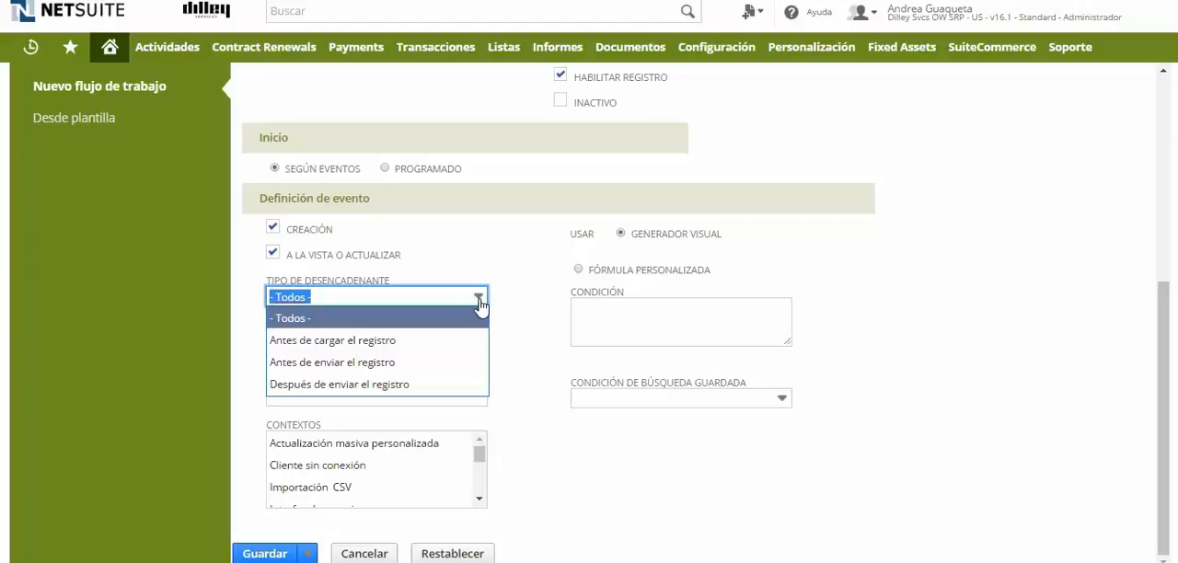
{"action": "left_click", "coordinate": [528, 355]}
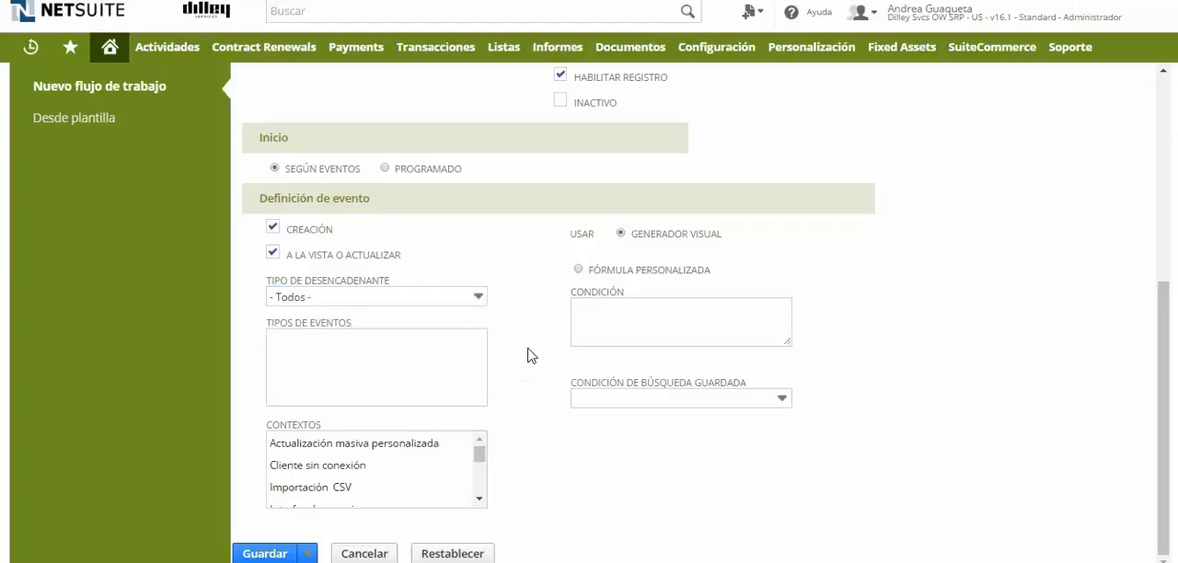
Limit the workflow's event contexts to Interfaz de usuario.
{"action": "left_click", "coordinate": [634, 314]}
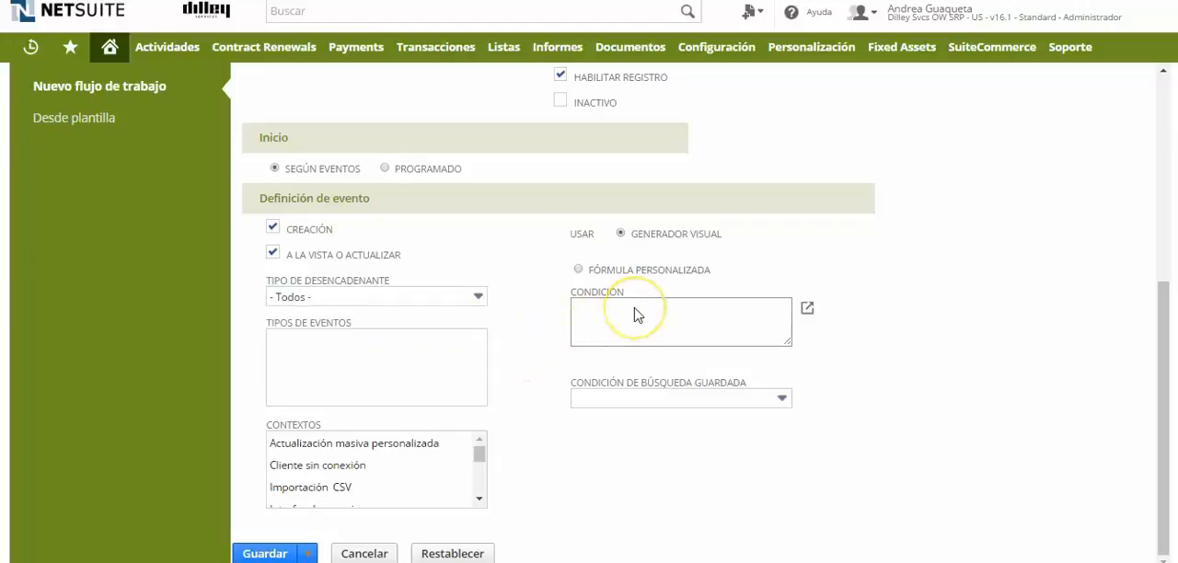
{"action": "left_click", "coordinate": [515, 482]}
{"action": "left_click", "coordinate": [485, 455]}
{"action": "left_click_drag", "start_coordinate": [484, 455], "coordinate": [486, 473]}
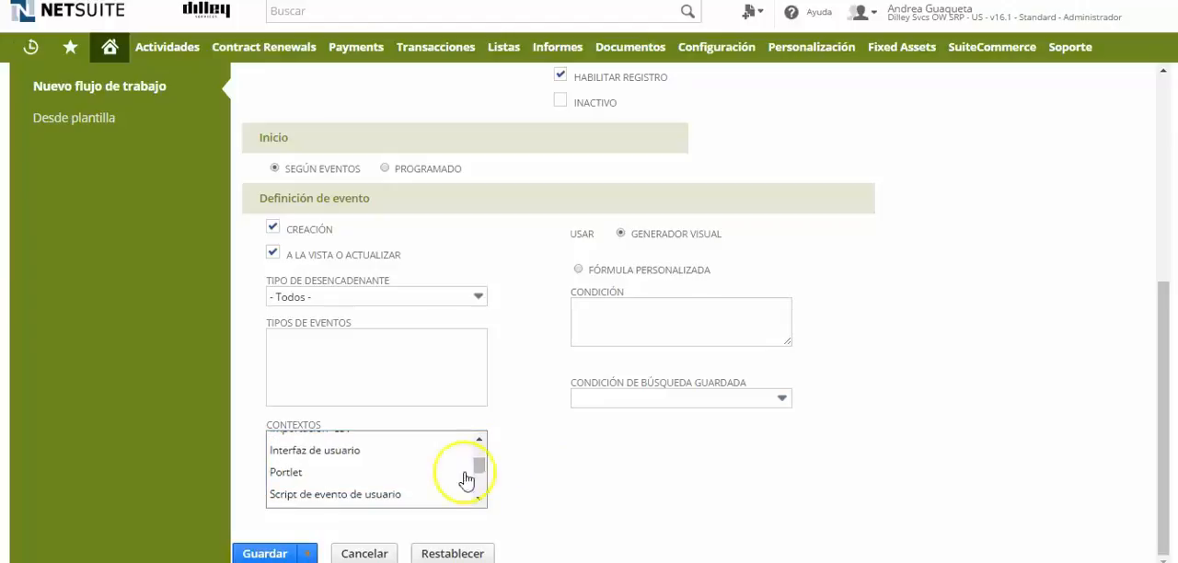
{"action": "left_click", "coordinate": [343, 455]}
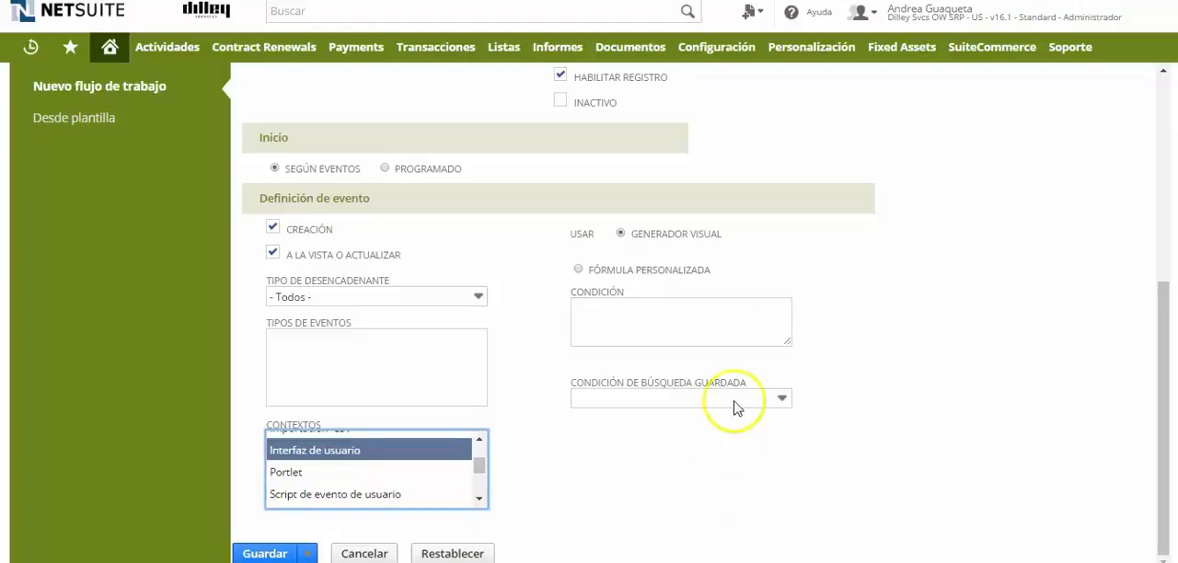
{"action": "key", "text": "ctrl+plus"}
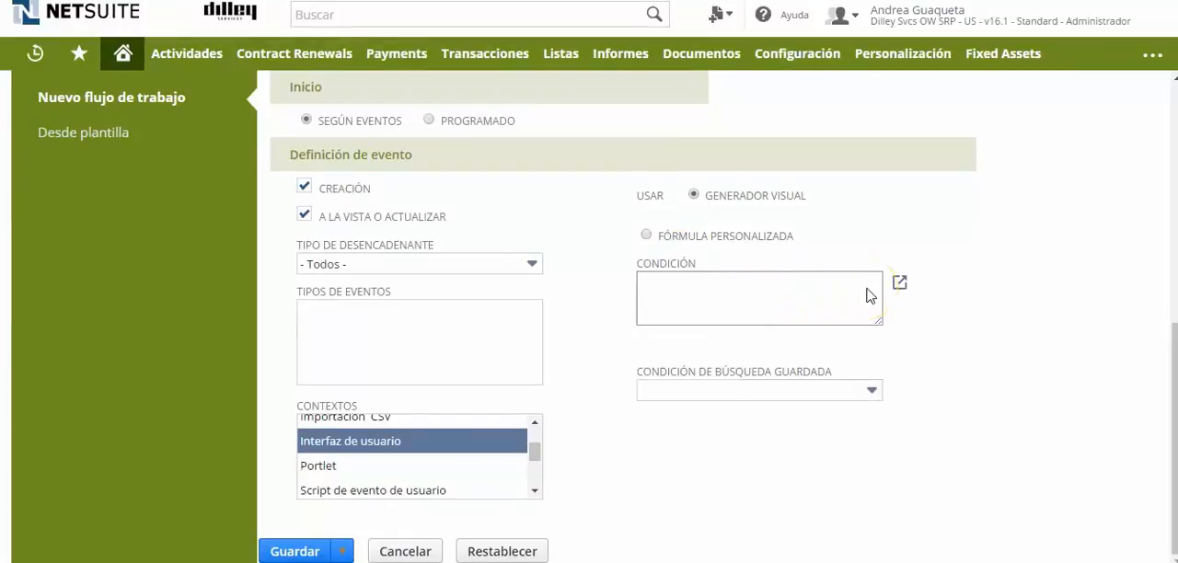
{"action": "left_click", "coordinate": [899, 282]}
{"action": "left_click", "coordinate": [162, 137]}
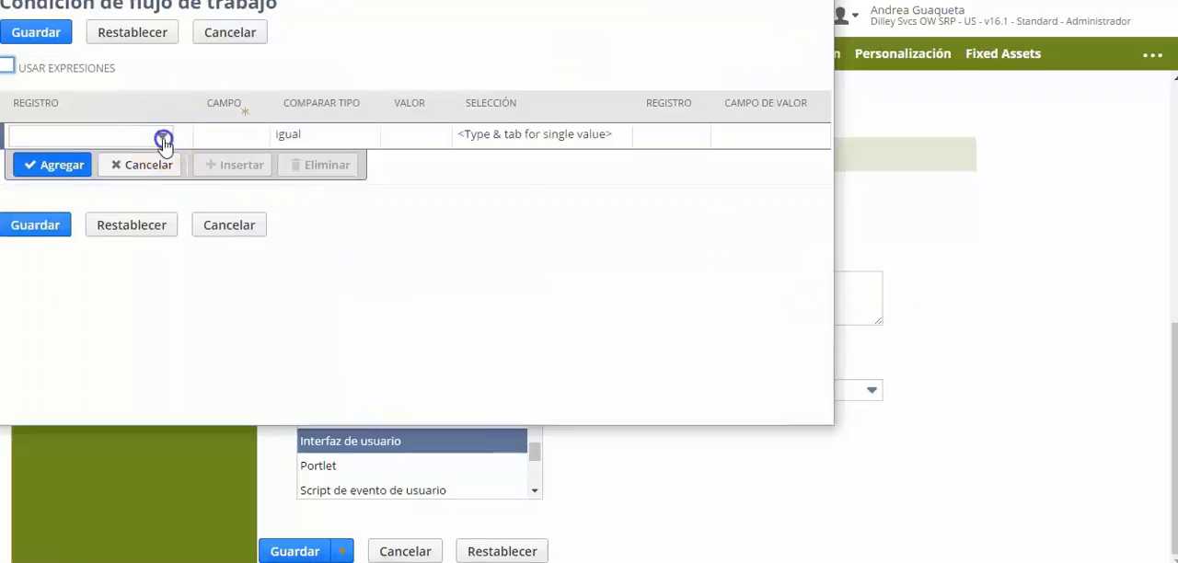
{"action": "type", "text": "Subsidiaria"}
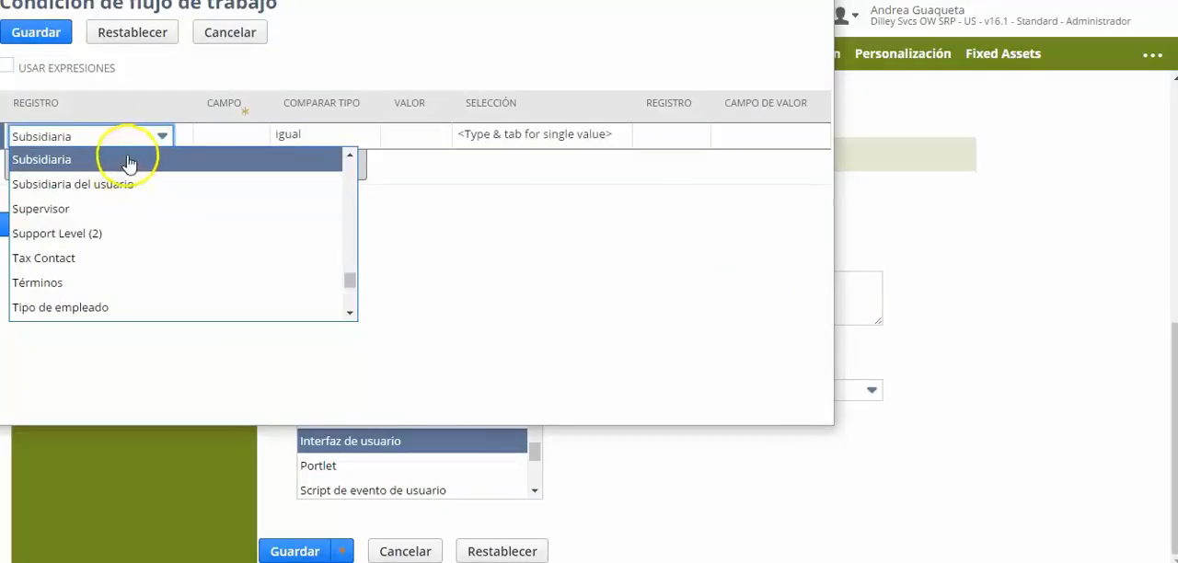
{"action": "left_click", "coordinate": [129, 161]}
{"action": "left_click", "coordinate": [296, 143]}
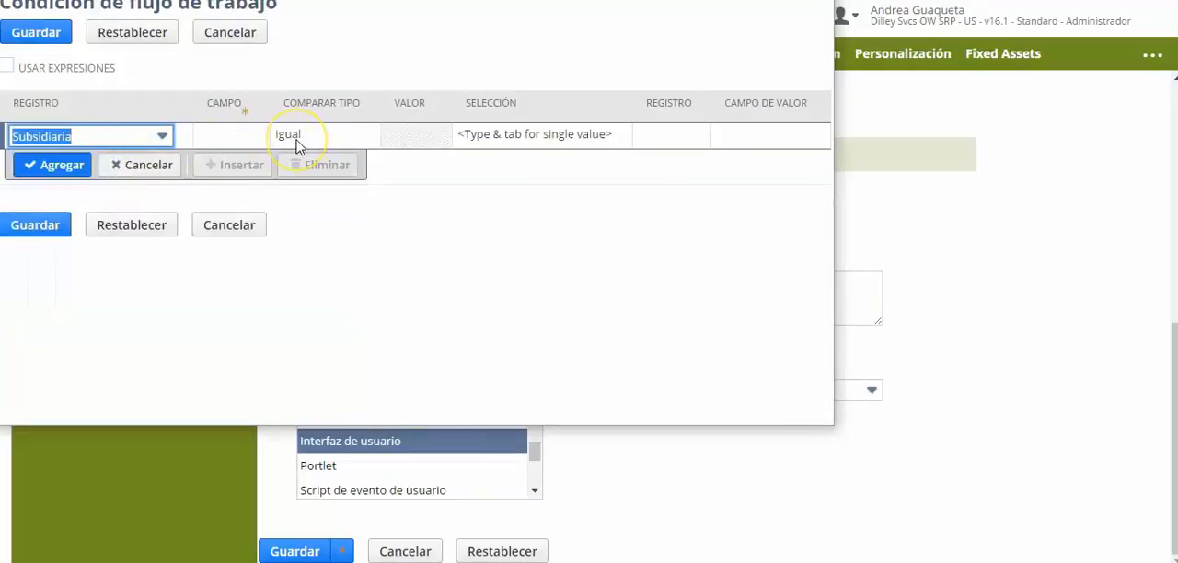
{"action": "left_click", "coordinate": [245, 232]}
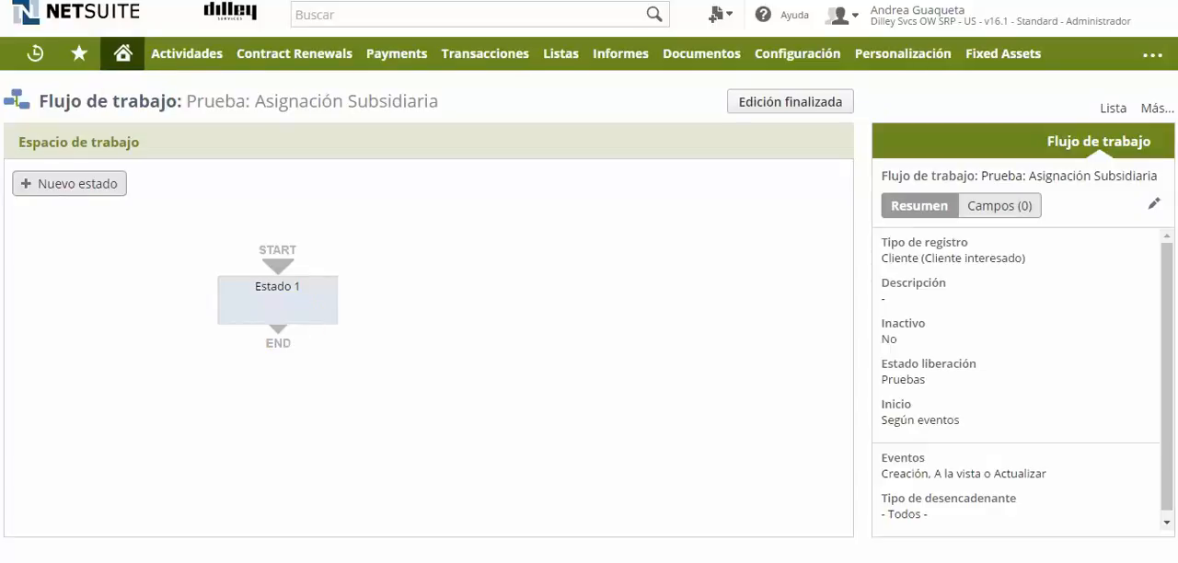
Review the basic information of the workflow Prueba: Asignación Subsidiaria and close it without changes.
{"action": "left_click", "coordinate": [621, 270]}
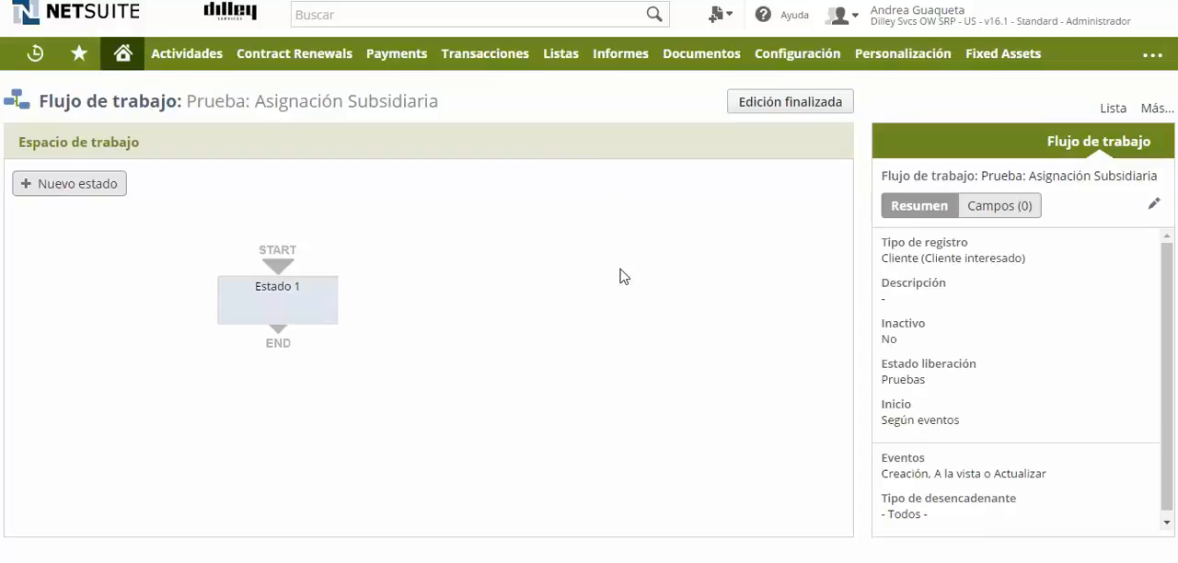
{"action": "left_click", "coordinate": [1156, 208]}
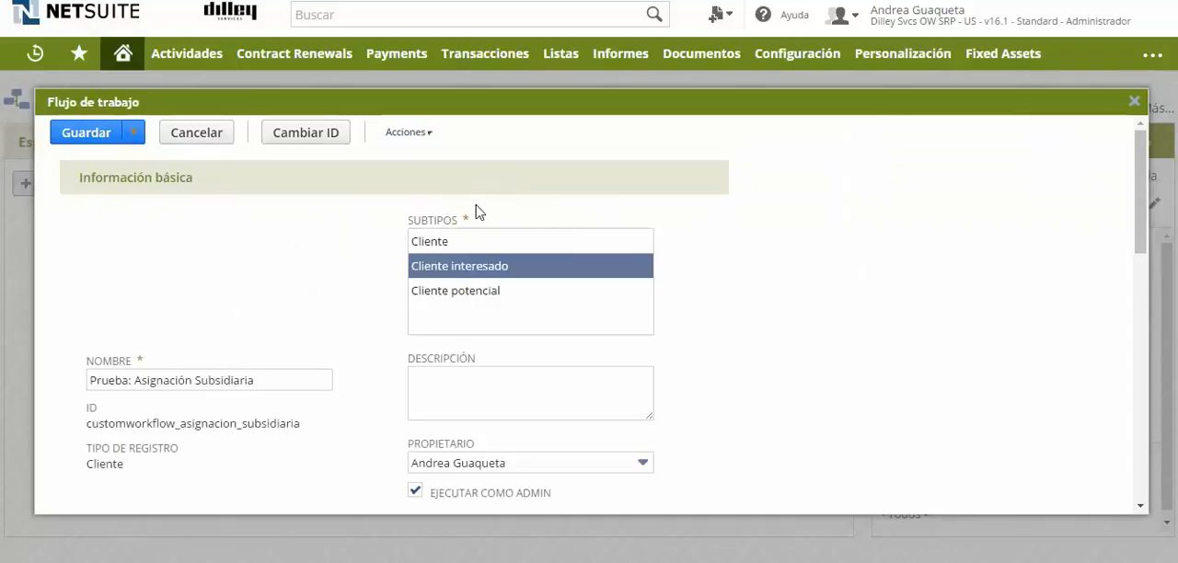
{"action": "left_click", "coordinate": [1133, 102]}
Rename the workflow's initial state "Estado 1: Inicio" and save it.
{"action": "left_click", "coordinate": [310, 318]}
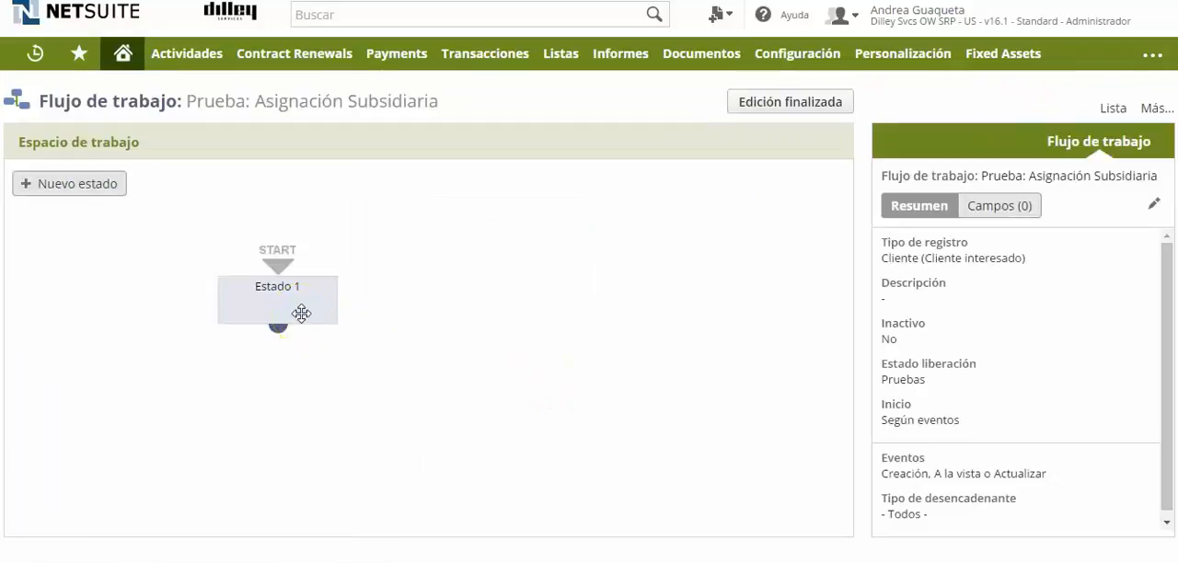
{"action": "left_click", "coordinate": [301, 314]}
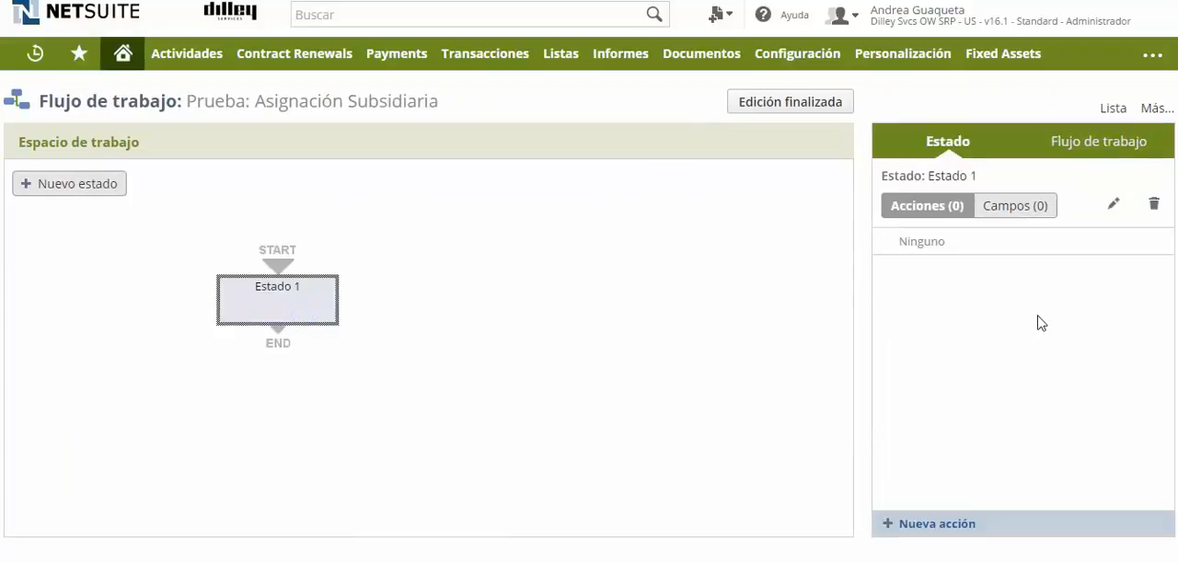
{"action": "left_click", "coordinate": [1114, 203]}
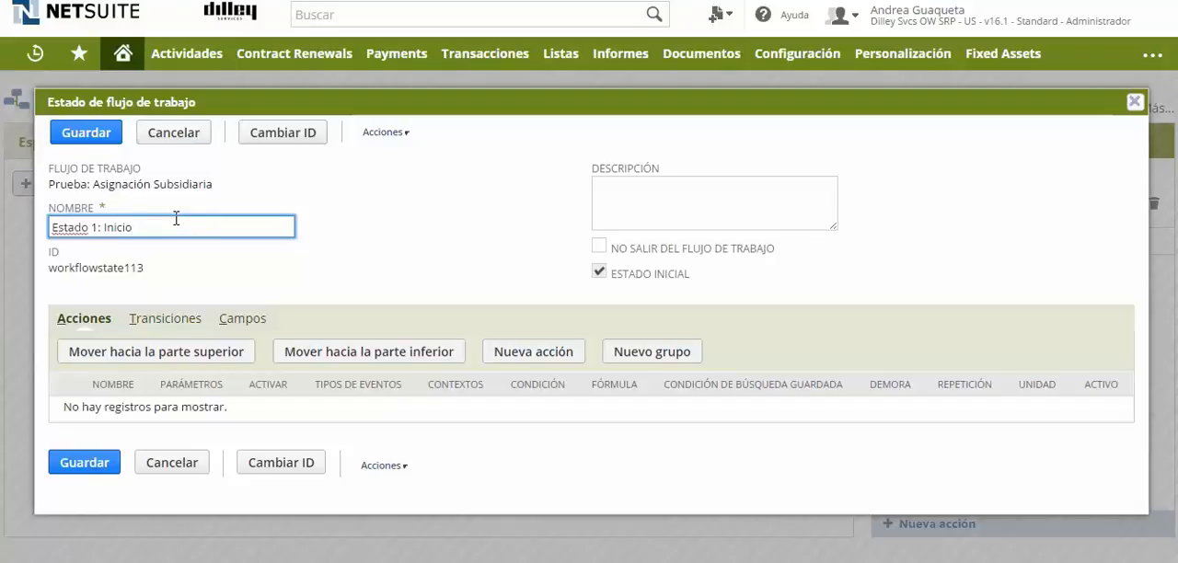
{"action": "left_click", "coordinate": [90, 134]}
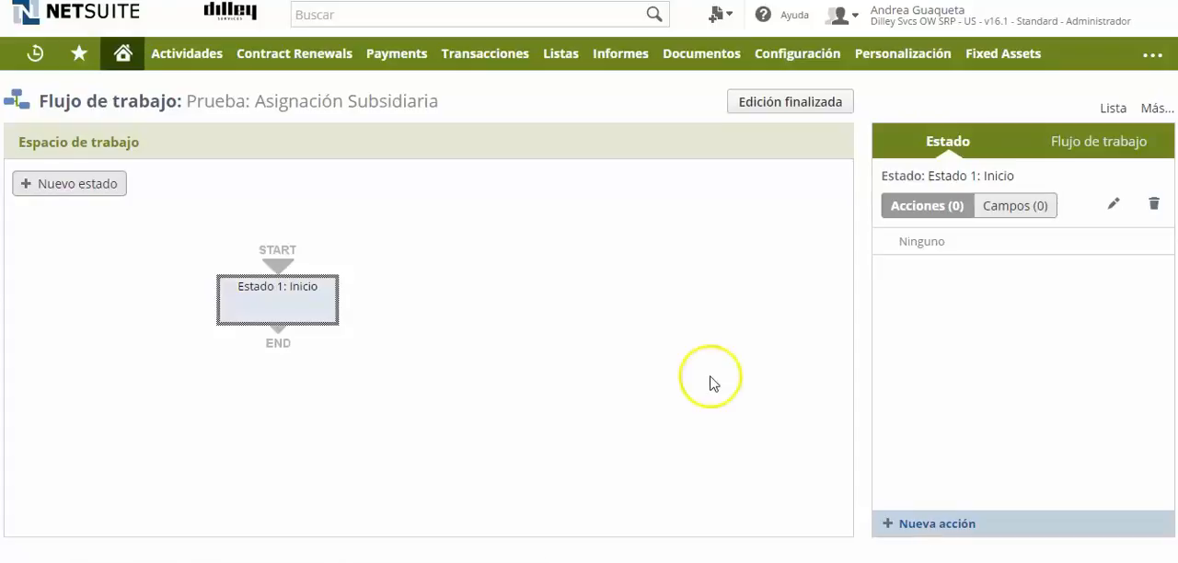
Add a Configurar campo obligatorio action to Estado 1: Inicio and set it to activate on Entrada.
{"action": "left_click", "coordinate": [951, 527]}
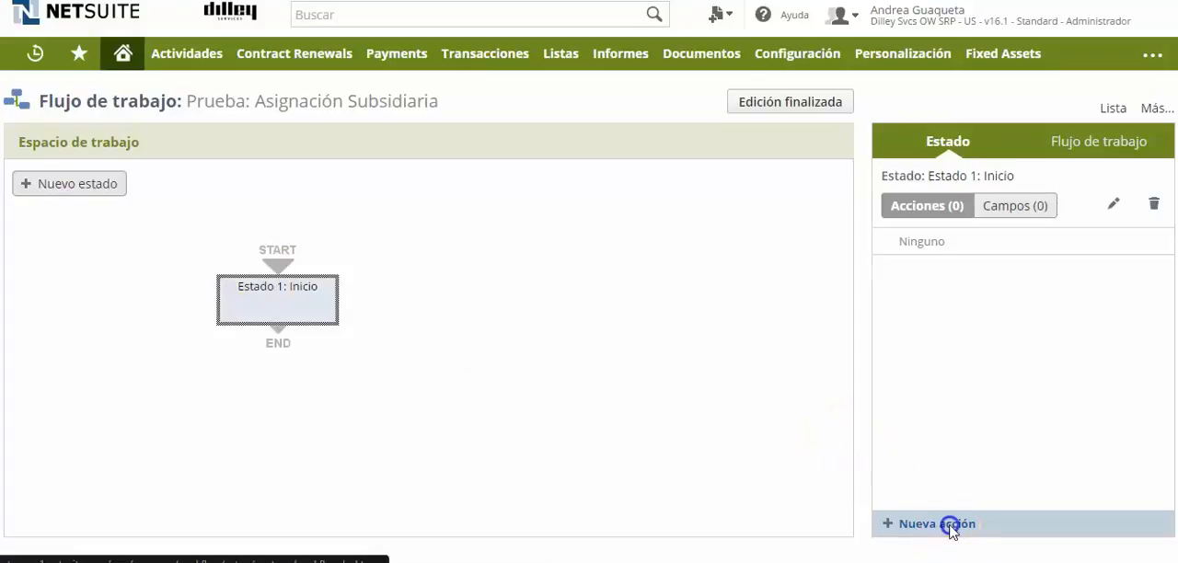
{"action": "scroll", "coordinate": [147, 186], "scroll_direction": "down", "scroll_amount": 1}
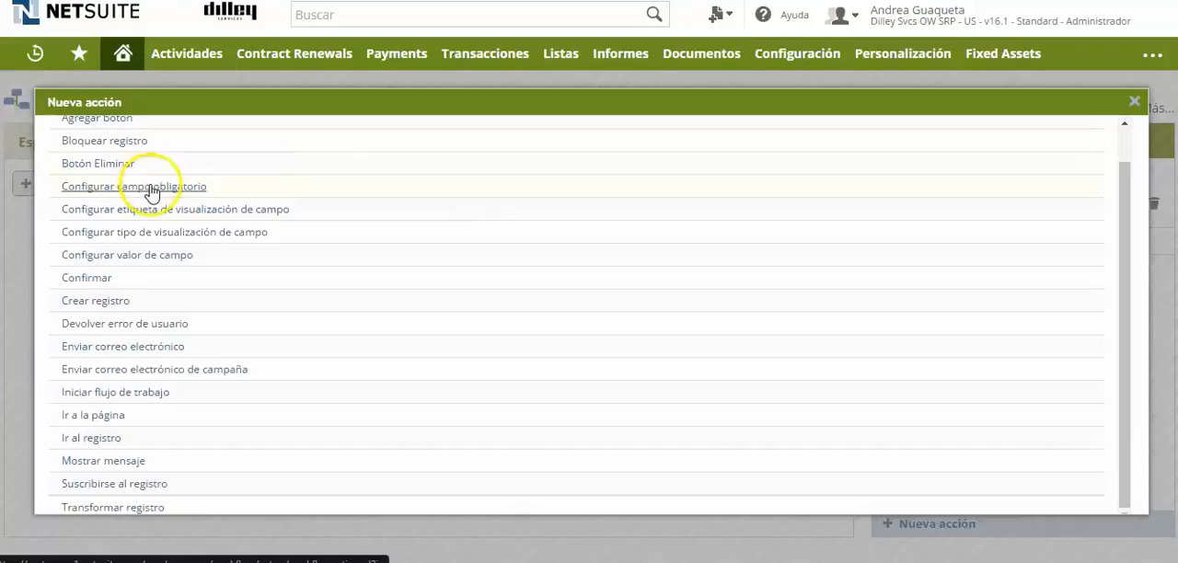
{"action": "left_click", "coordinate": [152, 190]}
{"action": "left_click", "coordinate": [321, 281]}
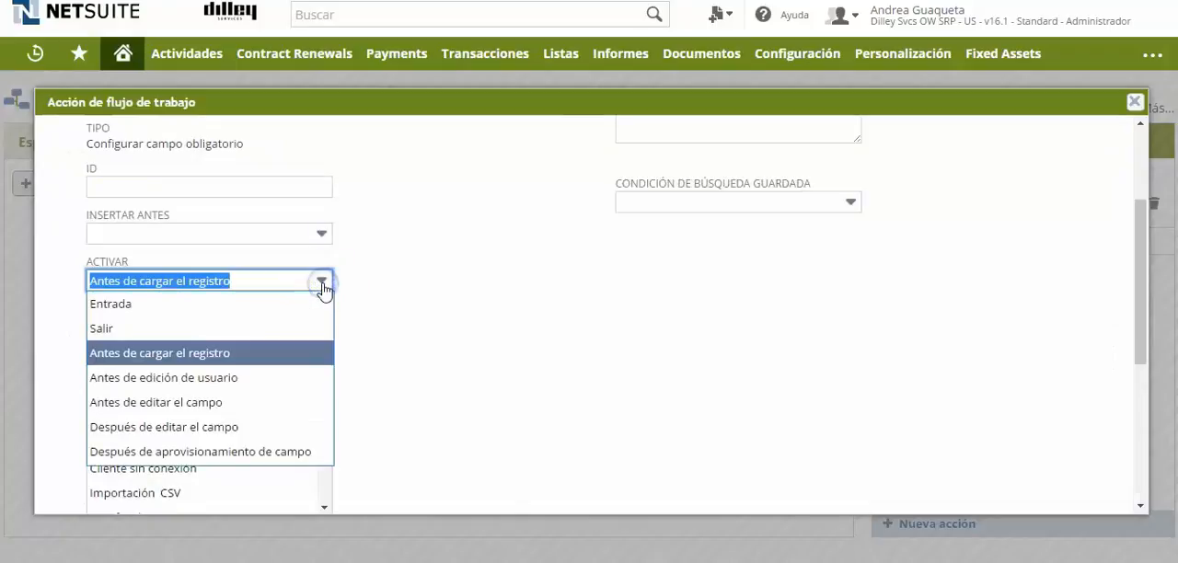
{"action": "left_click", "coordinate": [124, 305]}
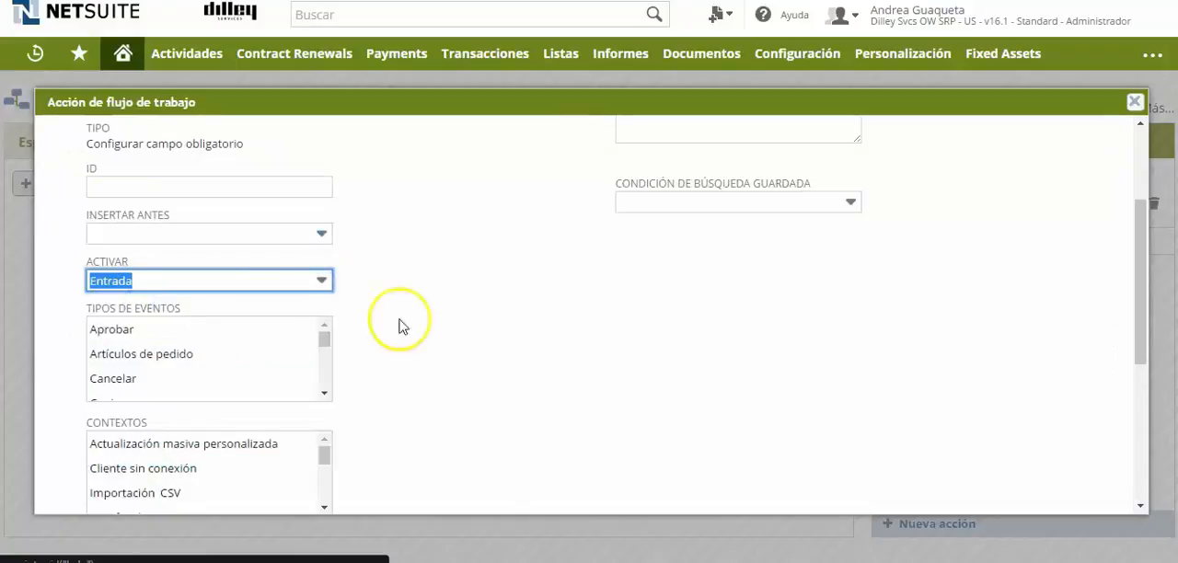
Limit the mandatory-field action to the Crear event type and the Interfaz de usuario context.
{"action": "scroll", "coordinate": [105, 354], "scroll_direction": "down", "scroll_amount": 2}
{"action": "left_click", "coordinate": [104, 348]}
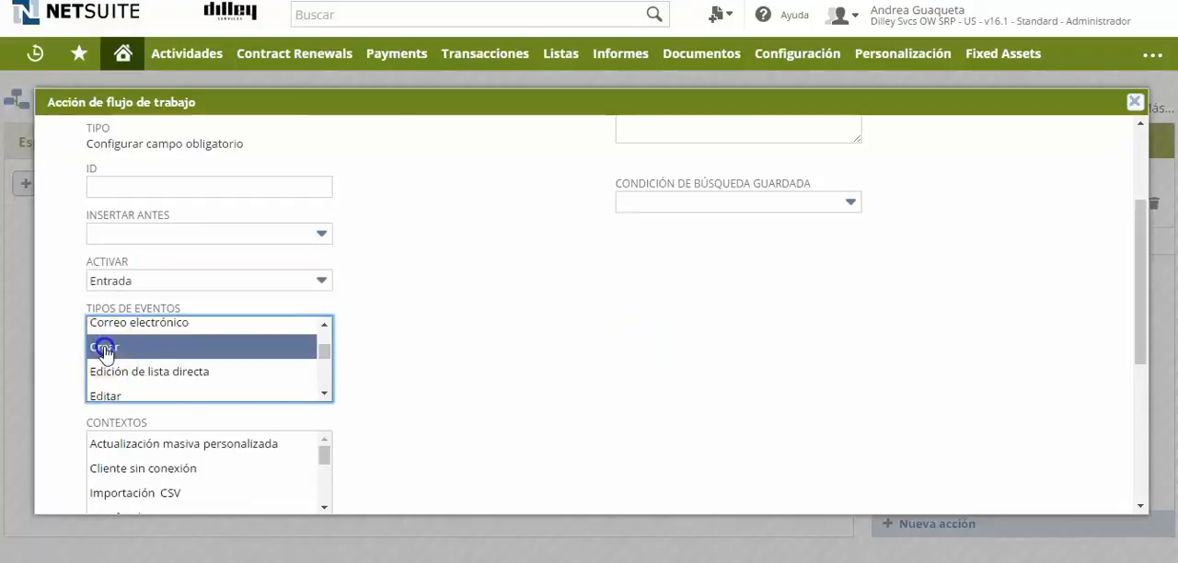
{"action": "scroll", "coordinate": [289, 263], "scroll_direction": "down", "scroll_amount": 5}
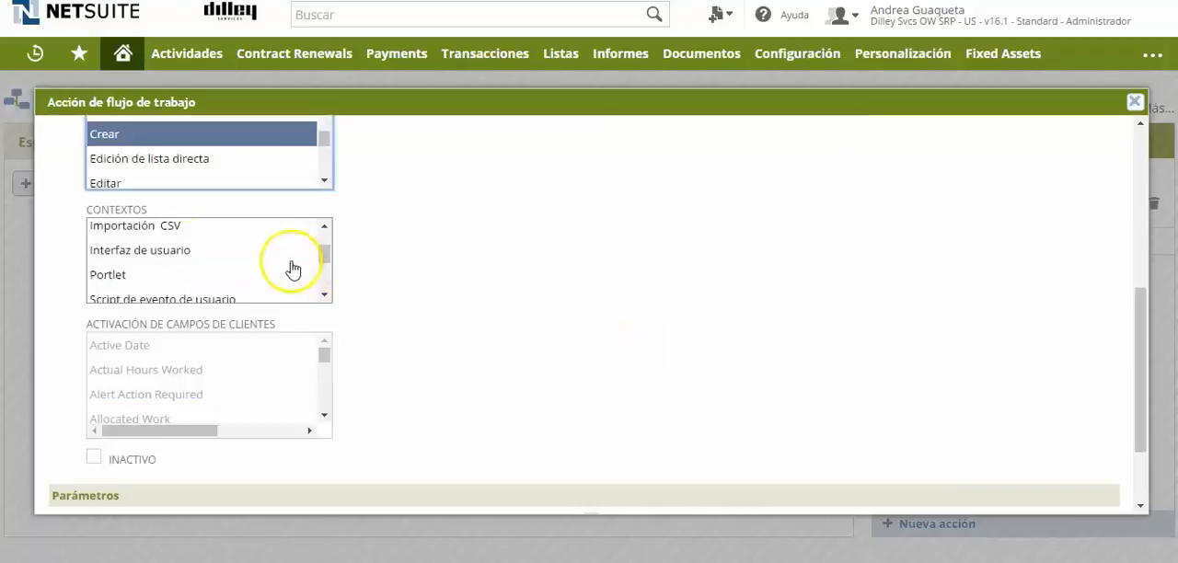
{"action": "left_click", "coordinate": [169, 252]}
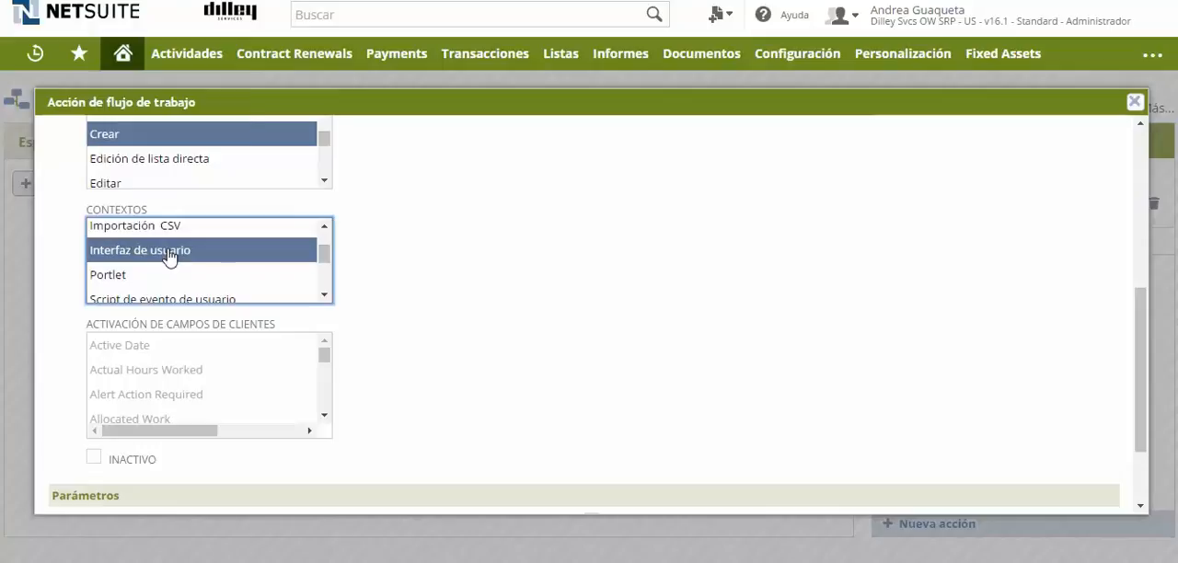
Make the Representante de ventas field mandatory in the action's parameters and save the action.
{"action": "scroll", "coordinate": [293, 416], "scroll_direction": "down", "scroll_amount": 2}
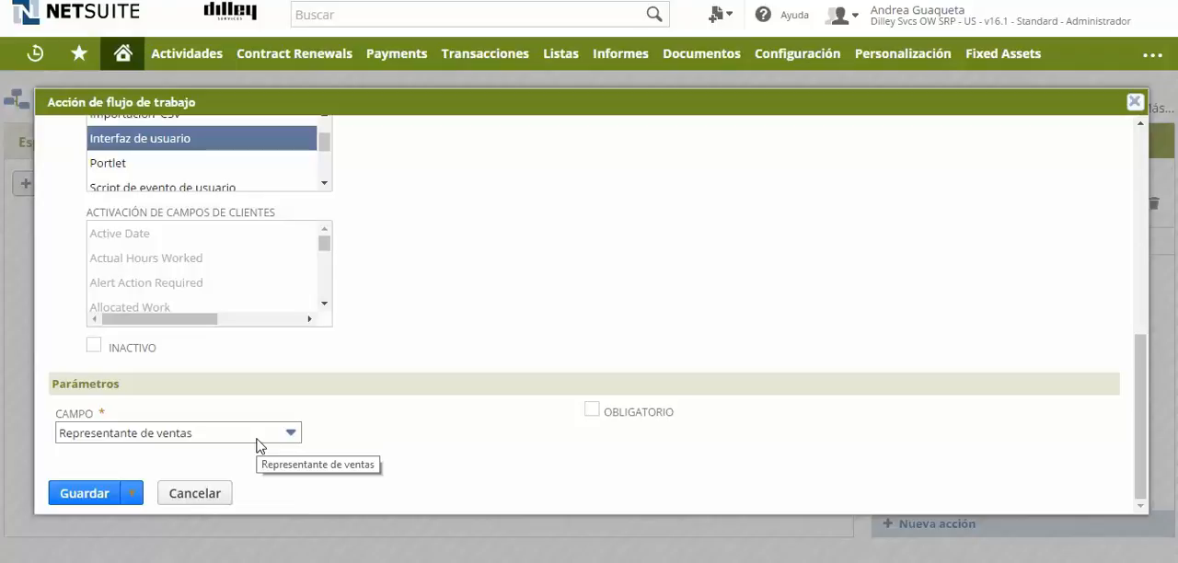
{"action": "left_click", "coordinate": [291, 434]}
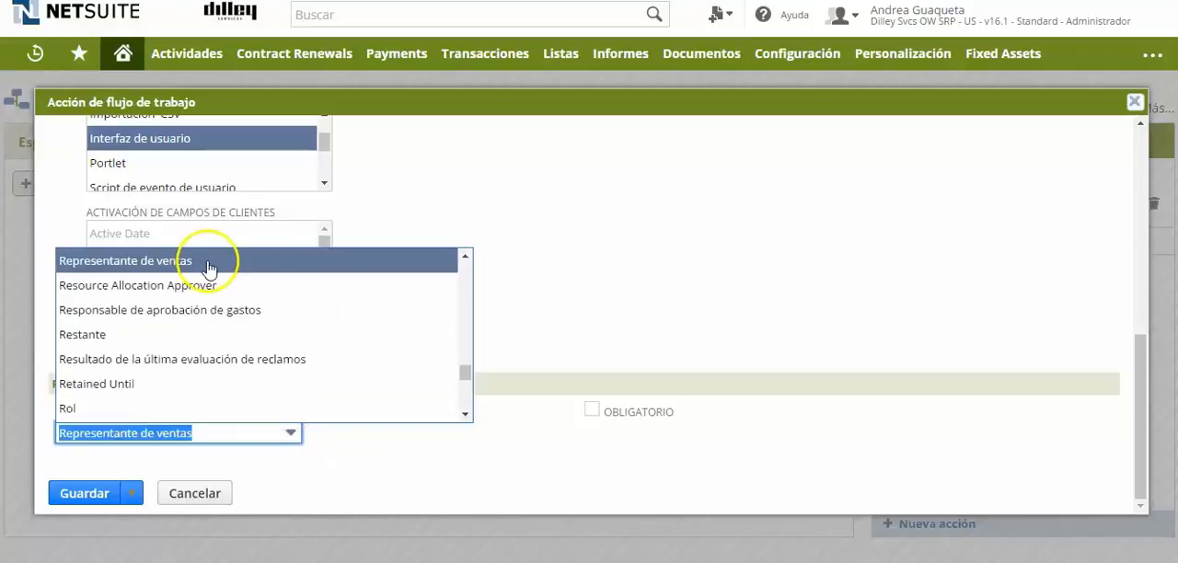
{"action": "left_click", "coordinate": [208, 265]}
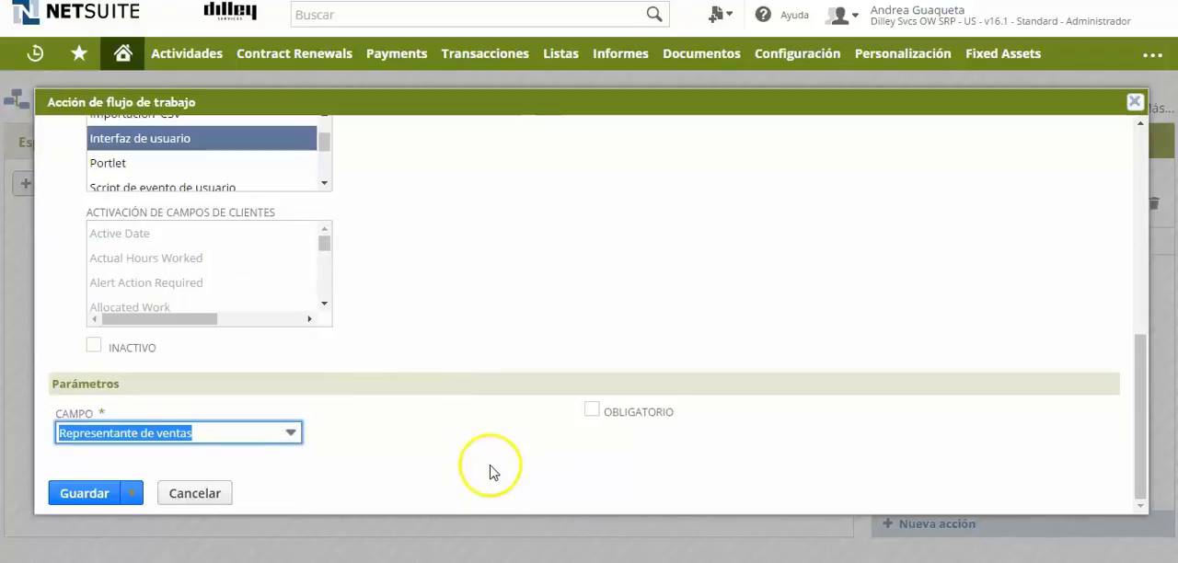
{"action": "left_click", "coordinate": [591, 411]}
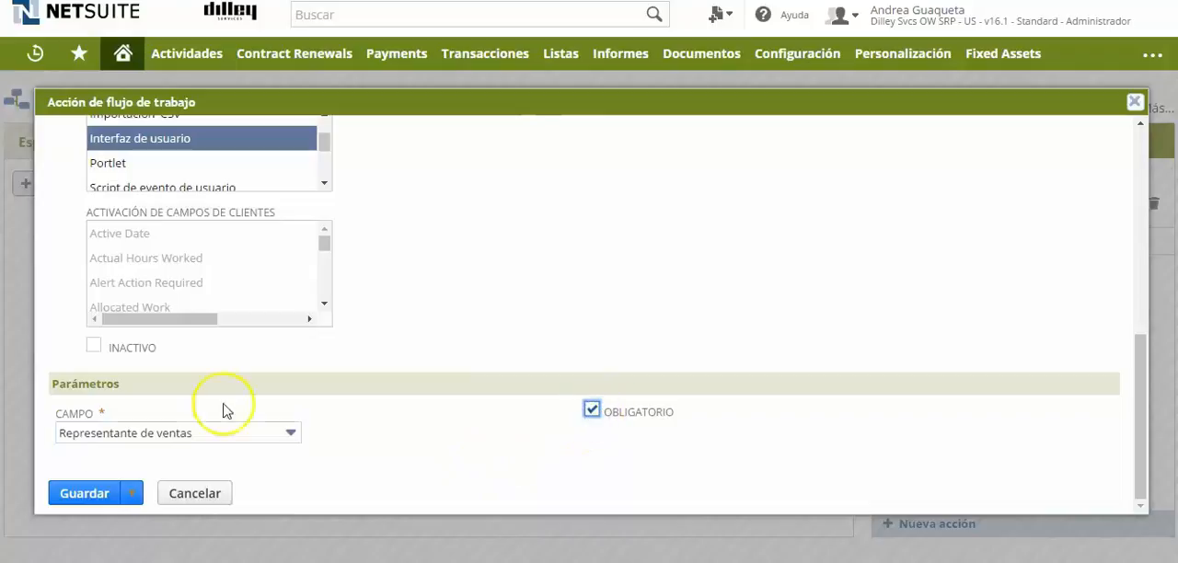
{"action": "left_click", "coordinate": [83, 494]}
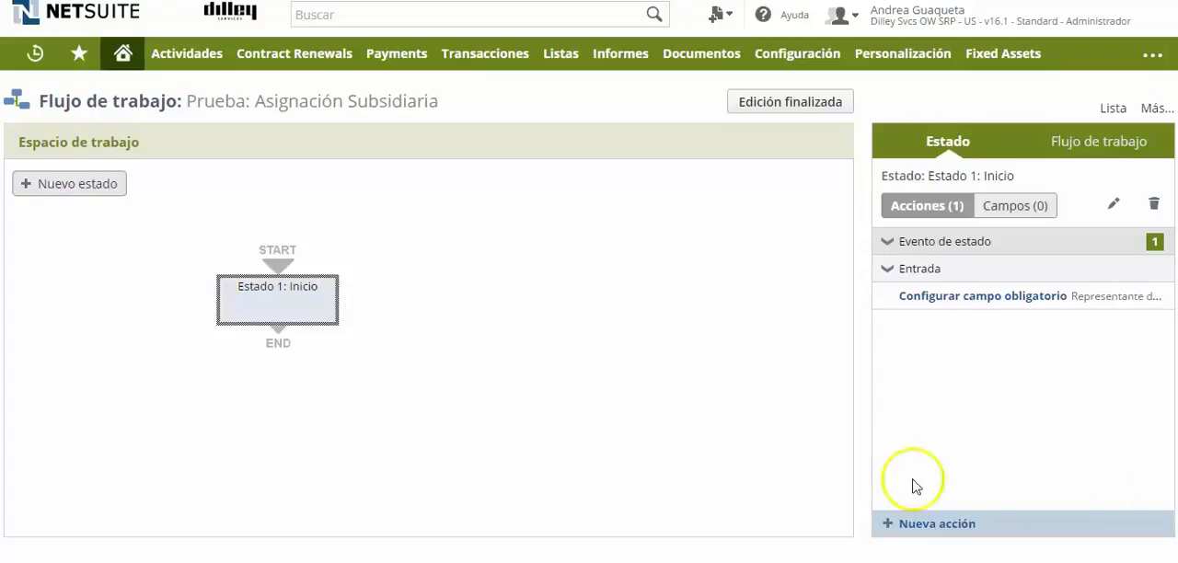
Add a Configurar valor de campo action to Estado 1: Inicio that targets the Subsidiaria field.
{"action": "left_click", "coordinate": [889, 524]}
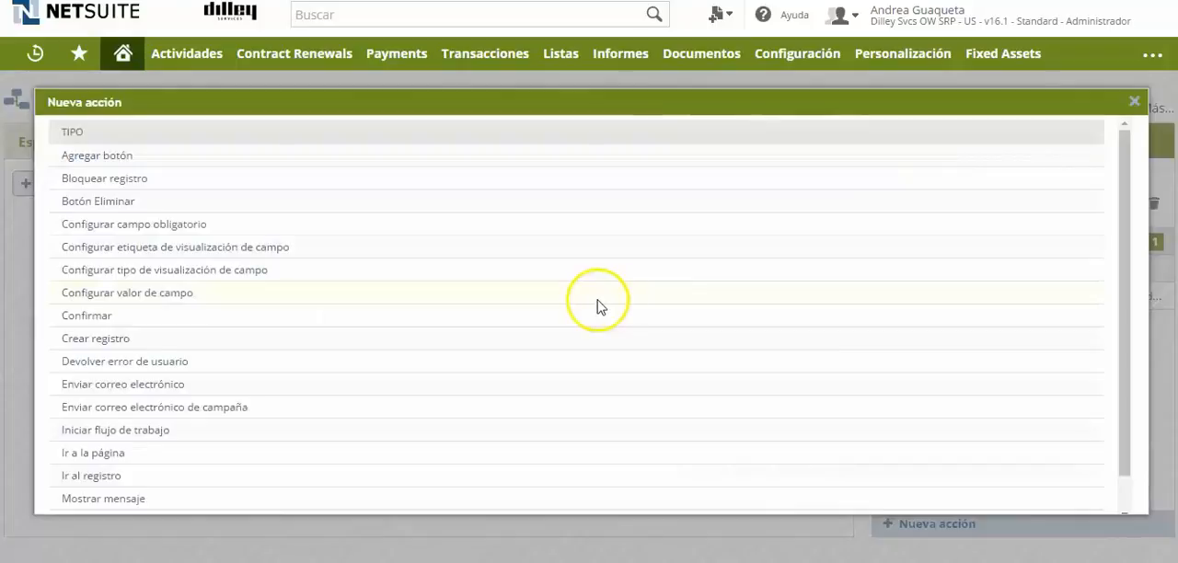
{"action": "left_click", "coordinate": [164, 302]}
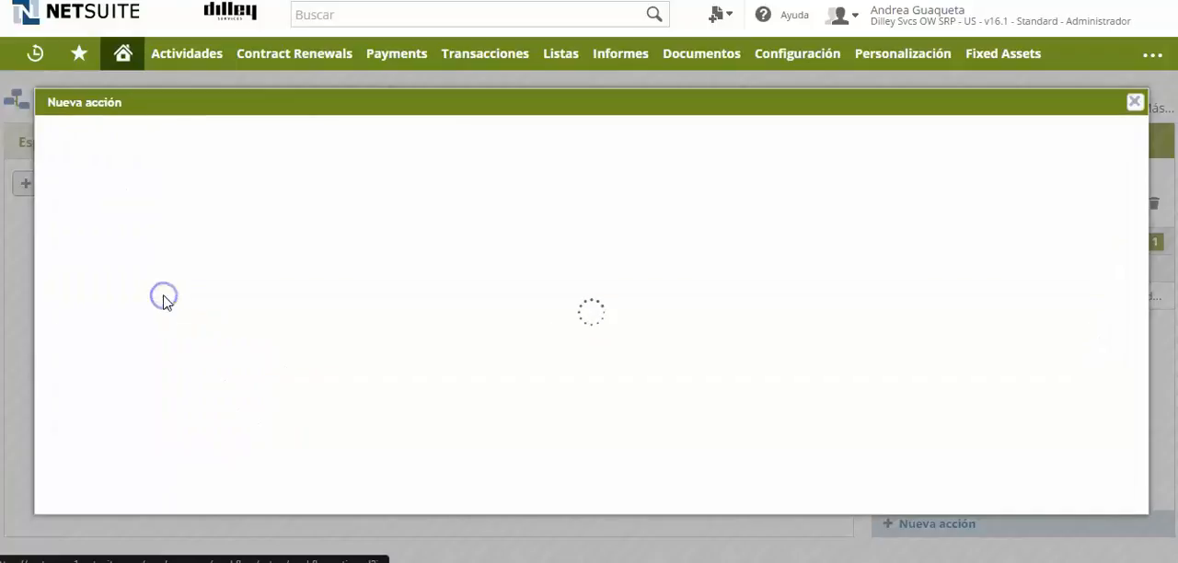
{"action": "left_click", "coordinate": [273, 315]}
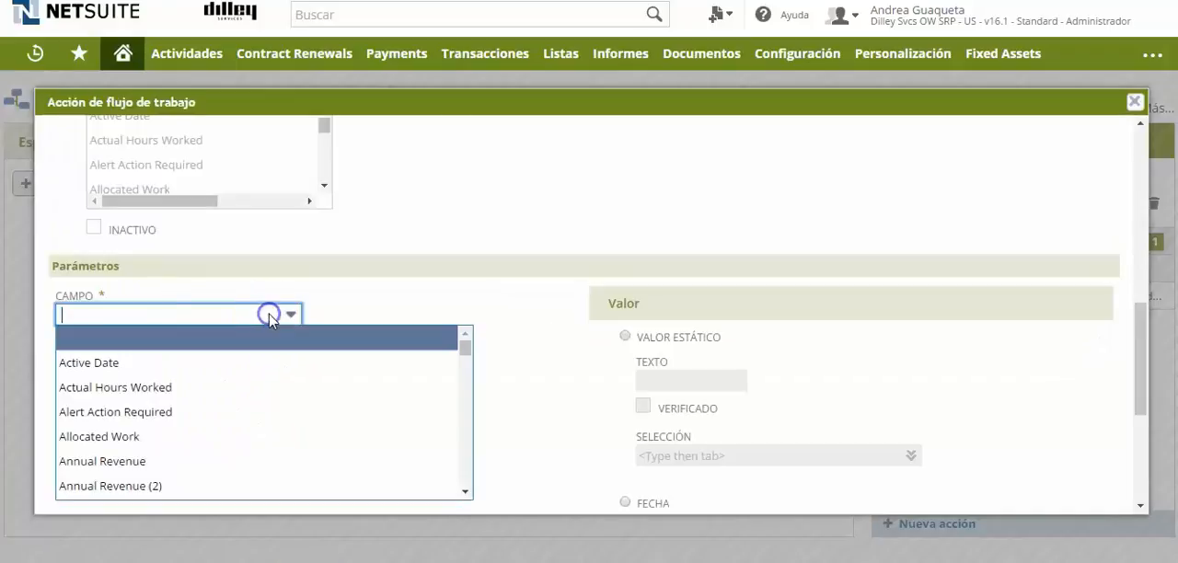
{"action": "type", "text": "Subsidiaria"}
{"action": "left_click", "coordinate": [172, 339]}
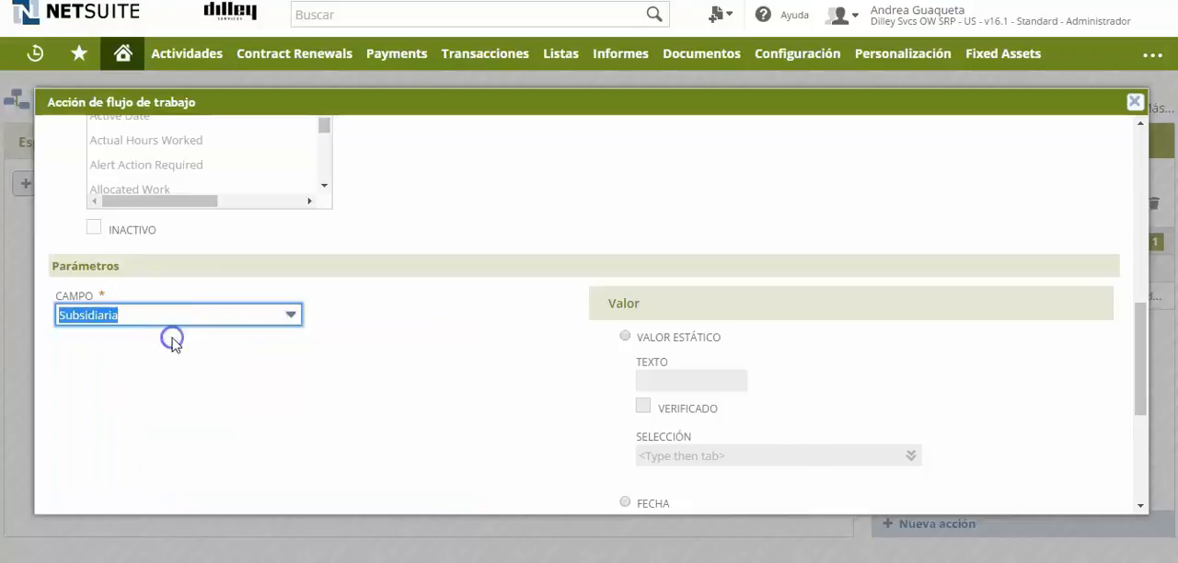
Give the Subsidiaria field the static value Peru, finding it in the selection list with "per".
{"action": "left_click", "coordinate": [628, 337]}
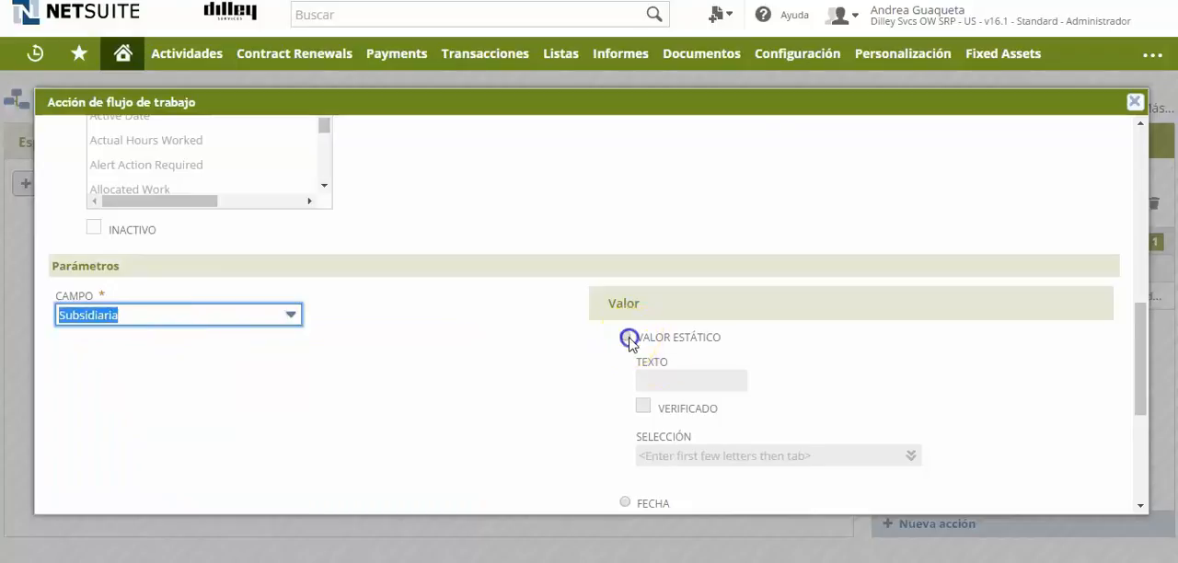
{"action": "left_click", "coordinate": [912, 456]}
{"action": "type", "text": "per"}
{"action": "key", "text": "Return"}
{"action": "left_click", "coordinate": [695, 241]}
Set the field-value action's event type to Ver and context to Interfaz de usuario, keeping Entrada as trigger, and save it.
{"action": "scroll", "coordinate": [538, 234], "scroll_direction": "up", "scroll_amount": 6}
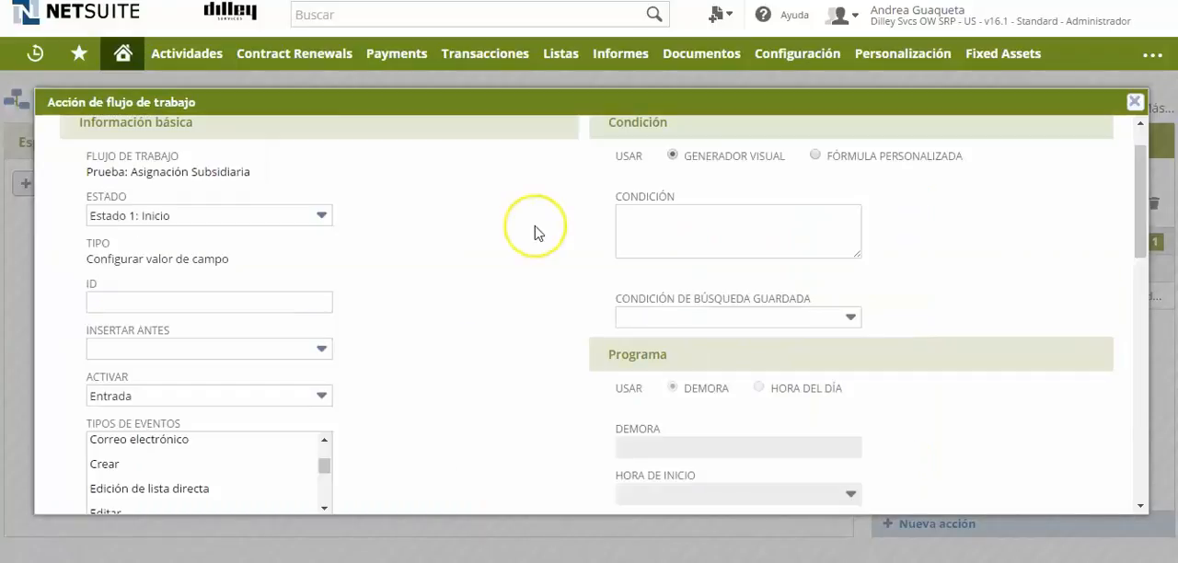
{"action": "left_click_drag", "start_coordinate": [1139, 224], "coordinate": [1136, 266]}
{"action": "left_click", "coordinate": [321, 188]}
{"action": "left_click", "coordinate": [322, 237]}
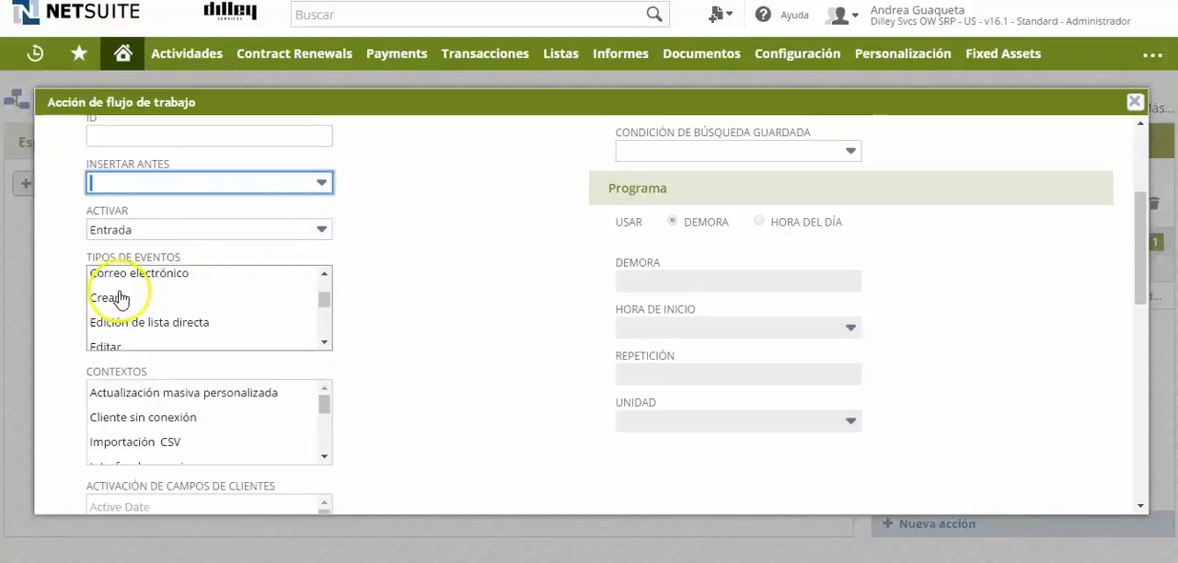
{"action": "left_click", "coordinate": [302, 306]}
{"action": "left_click_drag", "start_coordinate": [321, 306], "coordinate": [323, 329]}
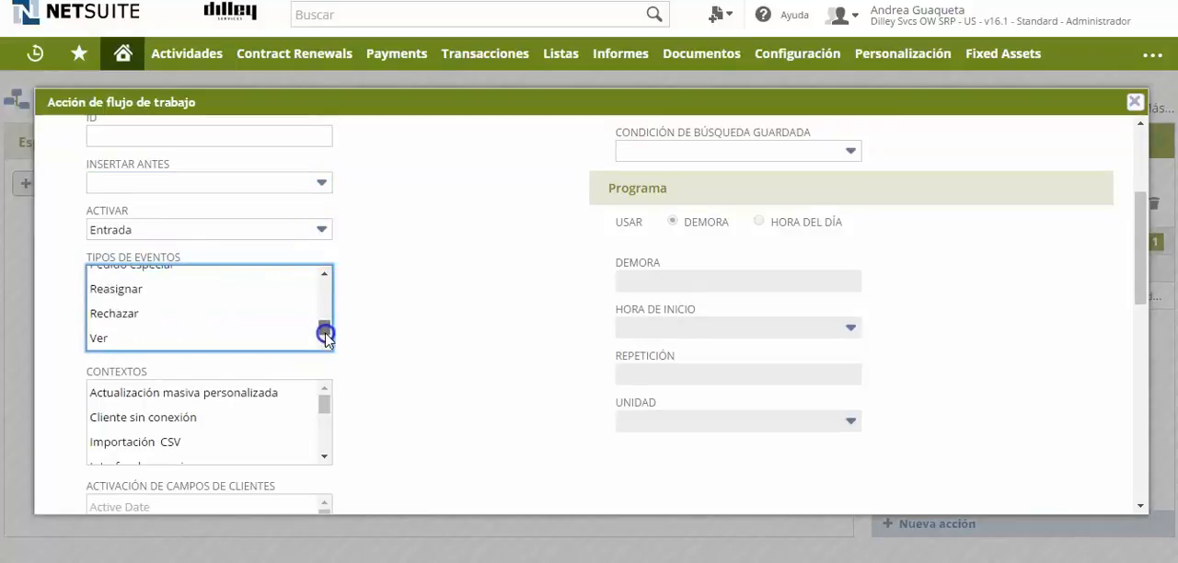
{"action": "left_click", "coordinate": [108, 339]}
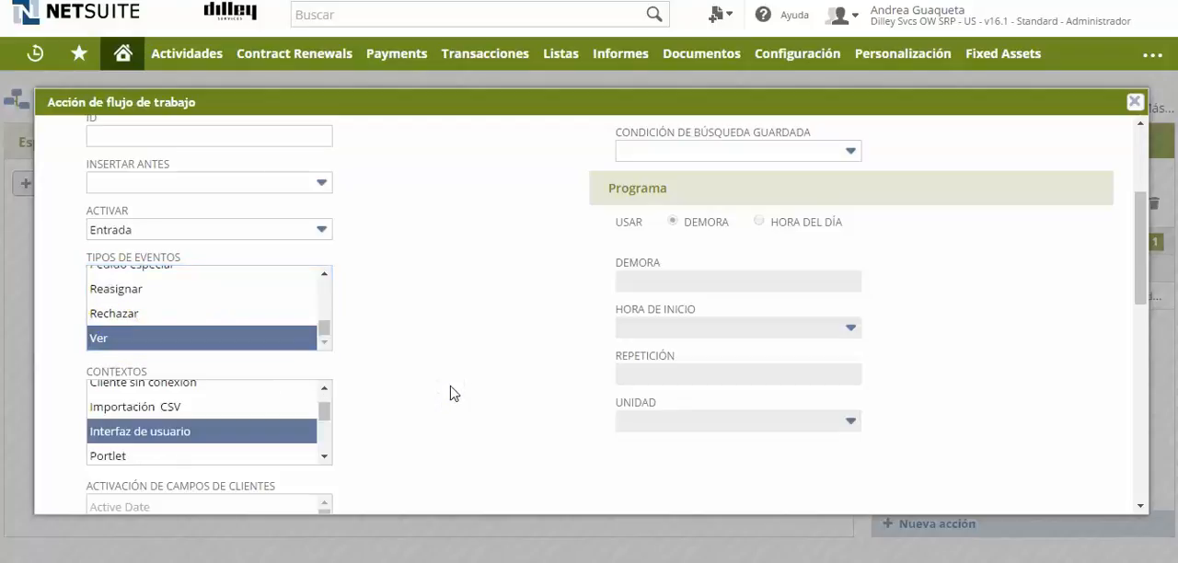
{"action": "scroll", "coordinate": [105, 152], "scroll_direction": "up", "scroll_amount": 5}
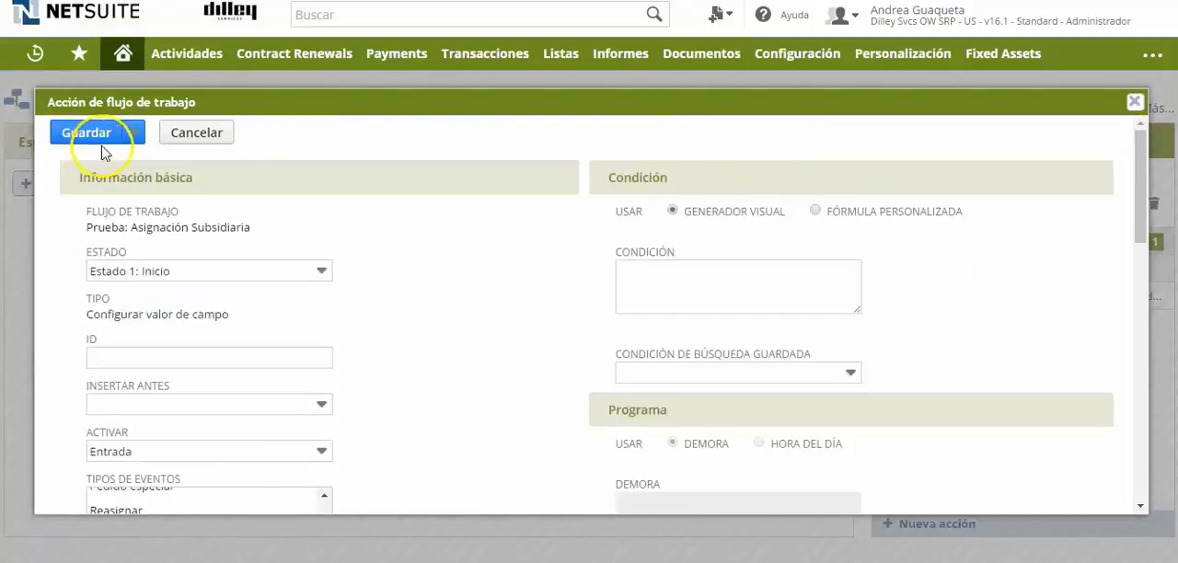
{"action": "left_click", "coordinate": [79, 132]}
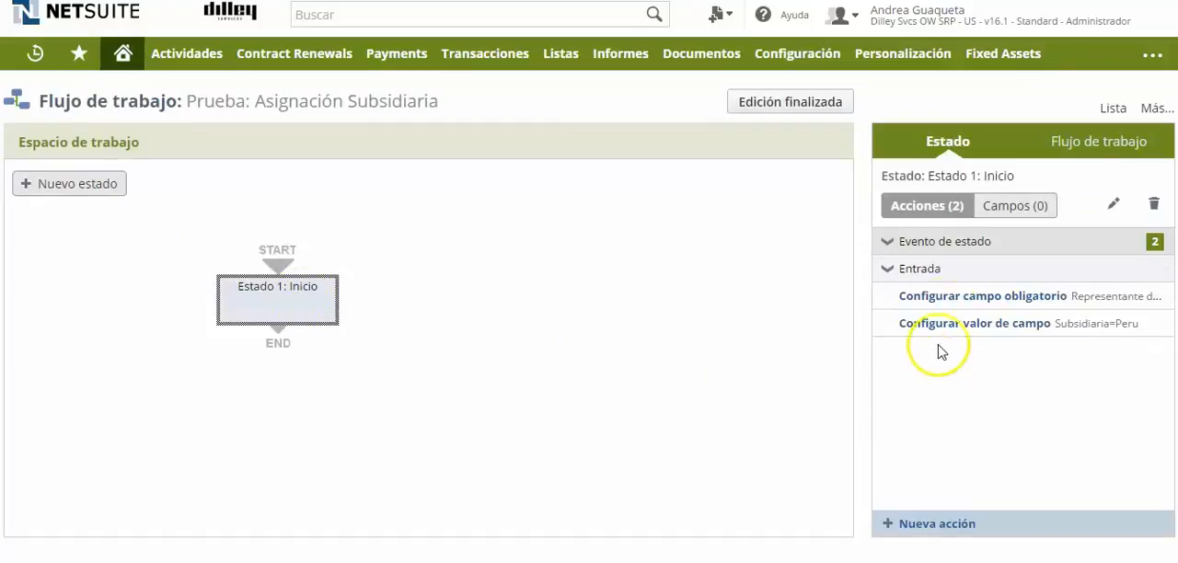
Open a new Cliente interesado record to check the sales representative requirement and the subsidiary value.
{"action": "mouse_move", "coordinate": [966, 299]}
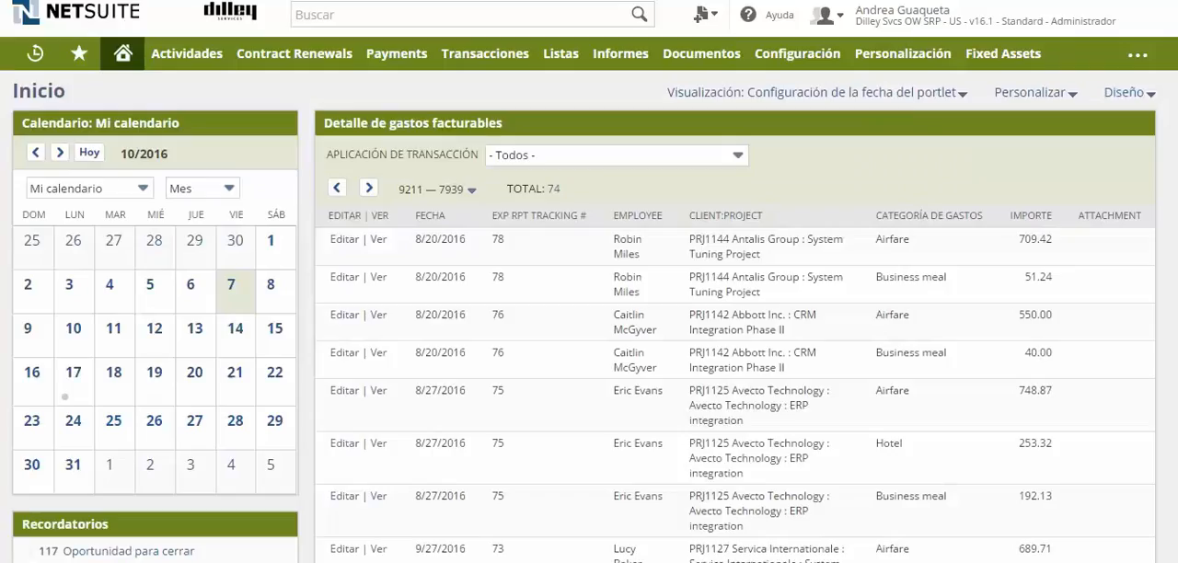
{"action": "mouse_move", "coordinate": [560, 55]}
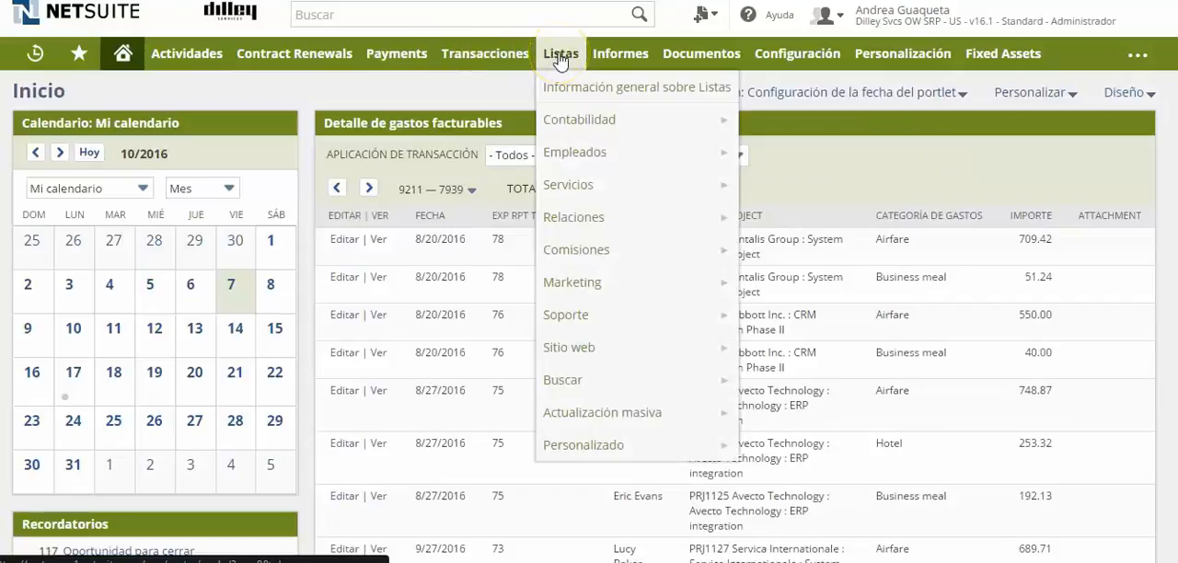
{"action": "left_click", "coordinate": [584, 221]}
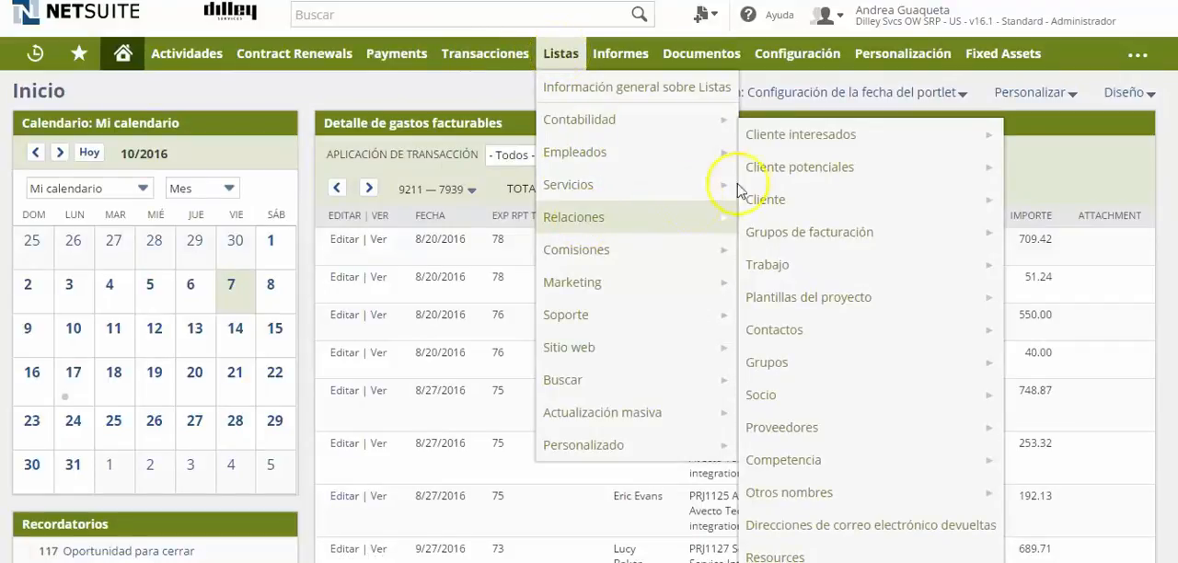
{"action": "left_click", "coordinate": [810, 134]}
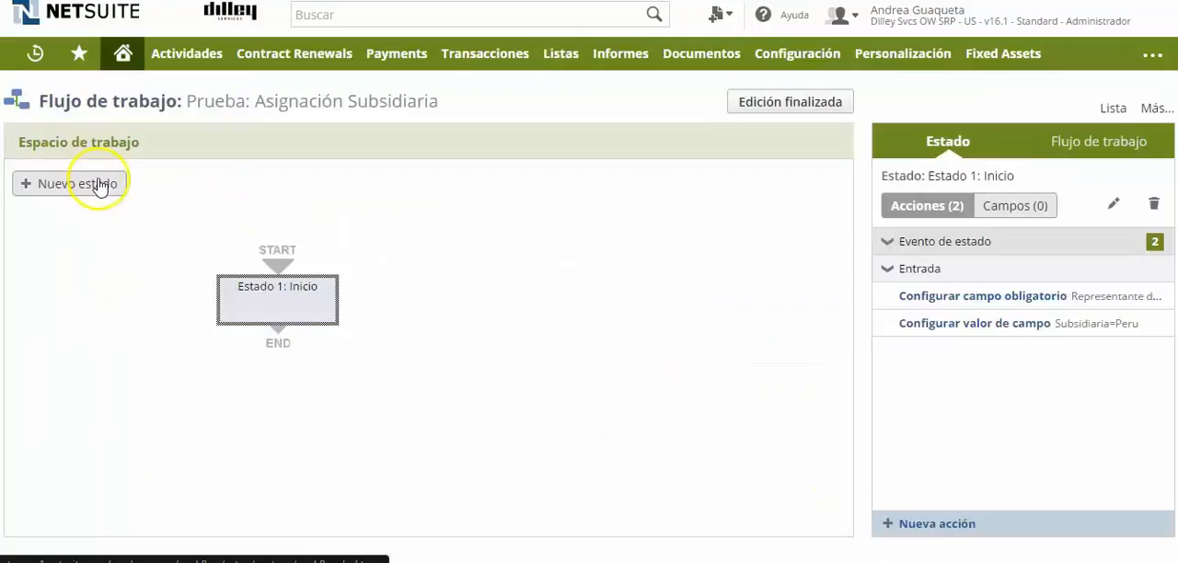
Add a second state to the workflow, name it "Estado 2: Mexico" and save it.
{"action": "left_click", "coordinate": [98, 184]}
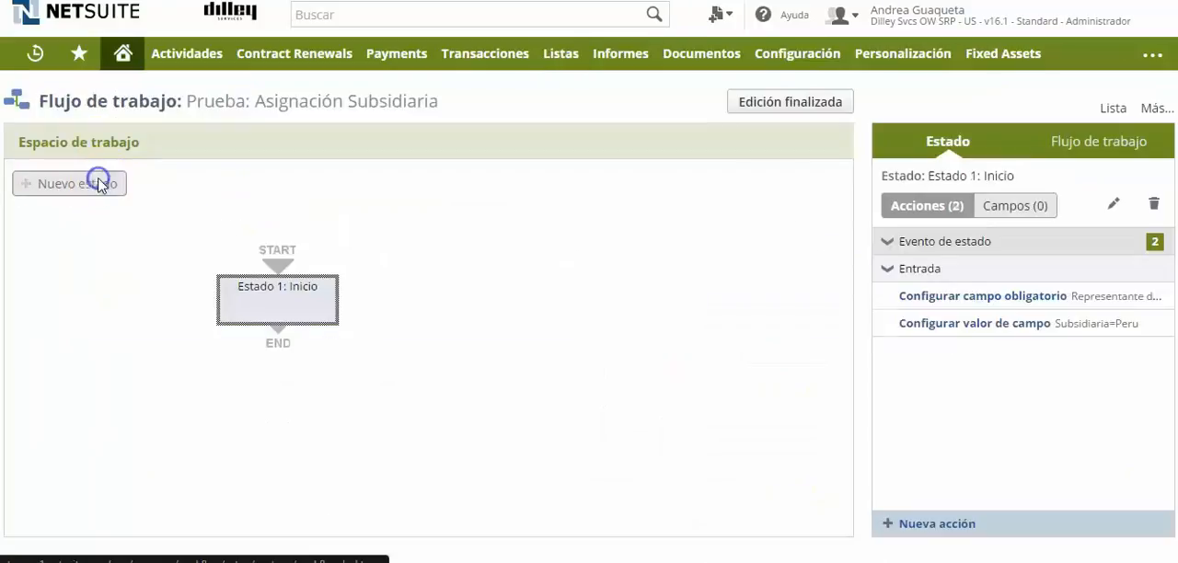
{"action": "left_click", "coordinate": [1114, 203]}
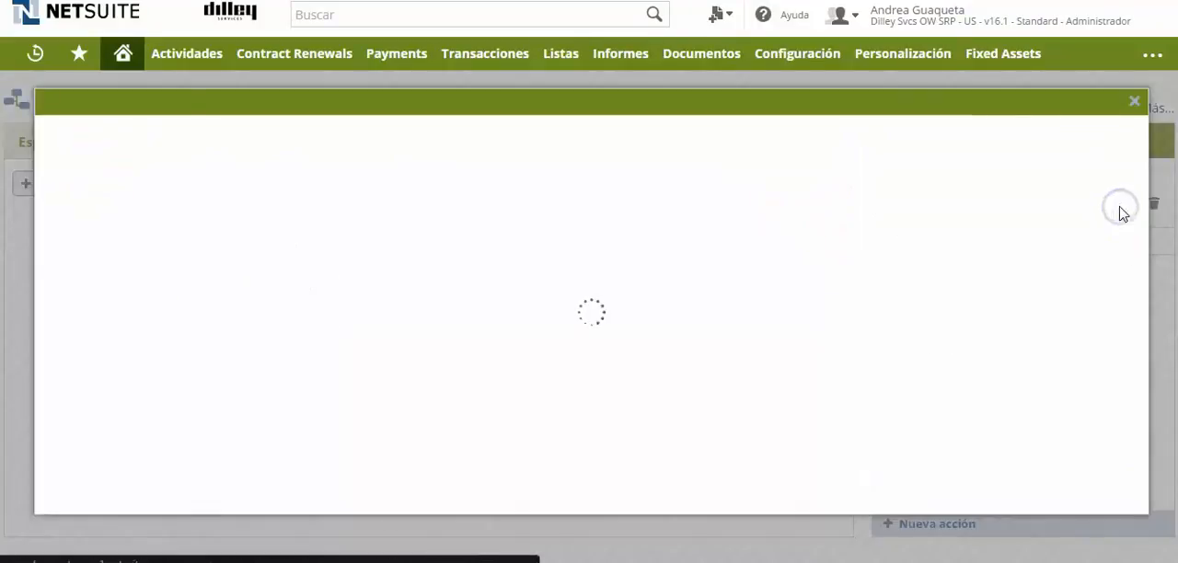
{"action": "left_click", "coordinate": [134, 224]}
{"action": "type", "text": ": Mexico"}
{"action": "left_click", "coordinate": [92, 132]}
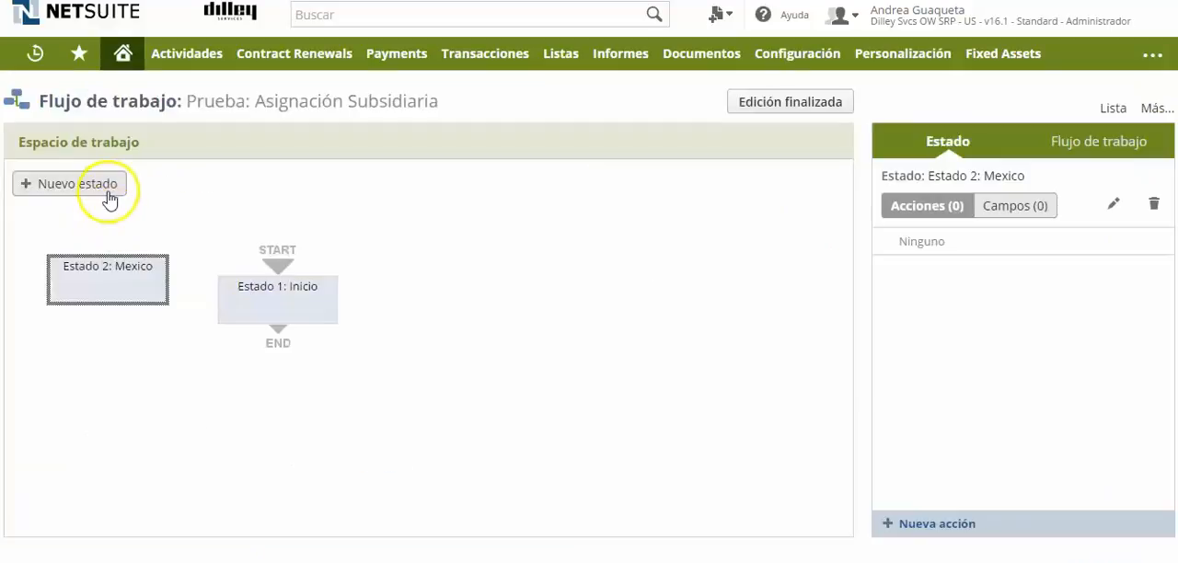
Add a third state to the workflow, name it "Estado 3: Peru" and save it.
{"action": "left_click", "coordinate": [110, 186]}
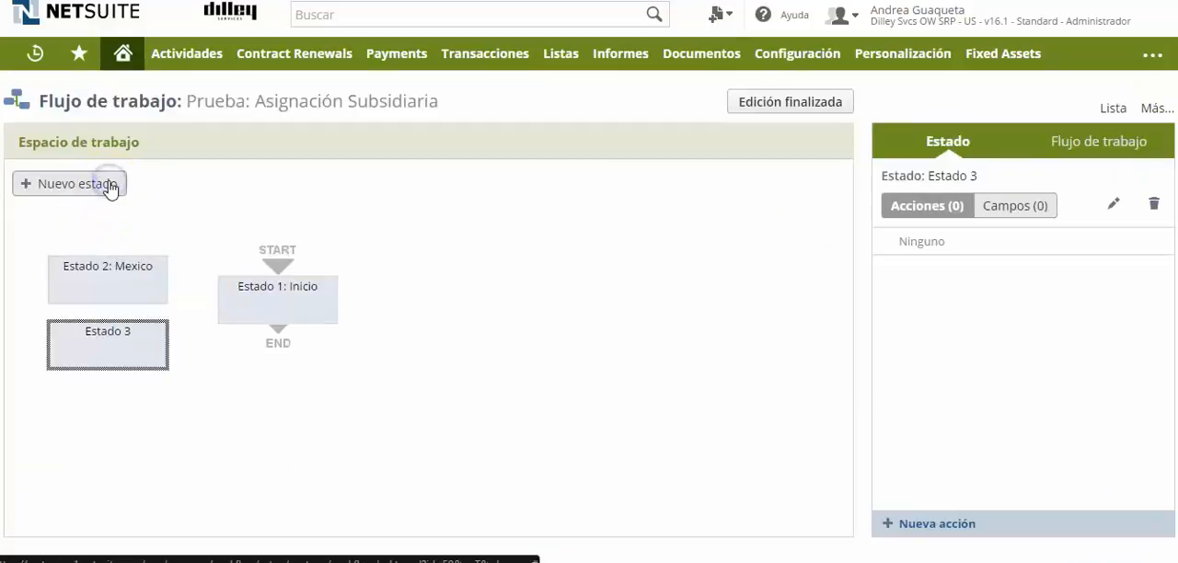
{"action": "double_click", "coordinate": [146, 348]}
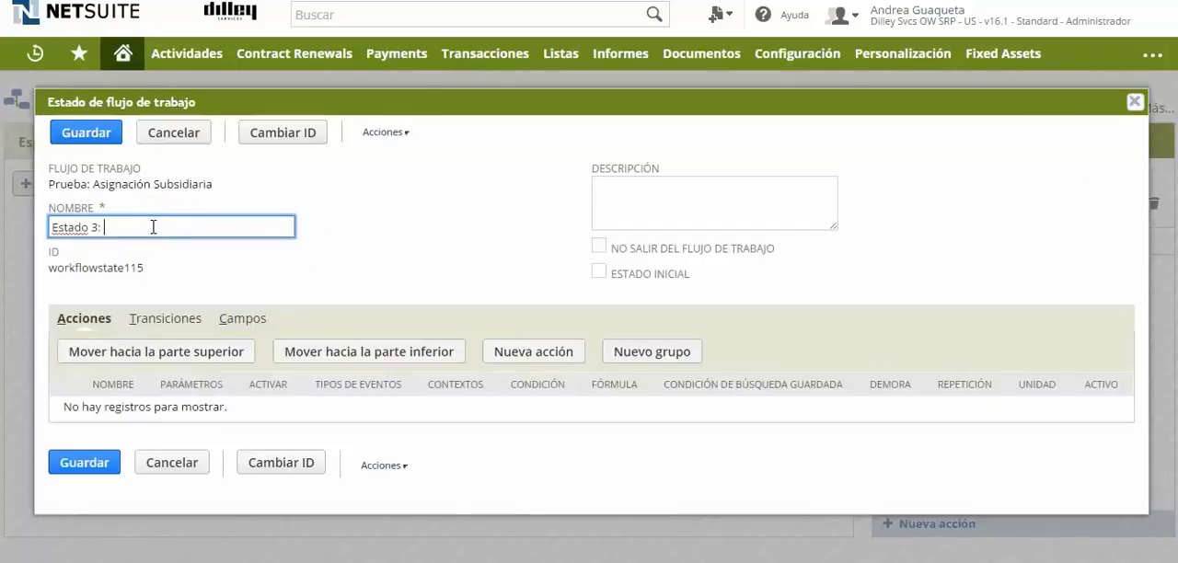
{"action": "type", "text": ": Peru"}
{"action": "key", "text": "Return"}
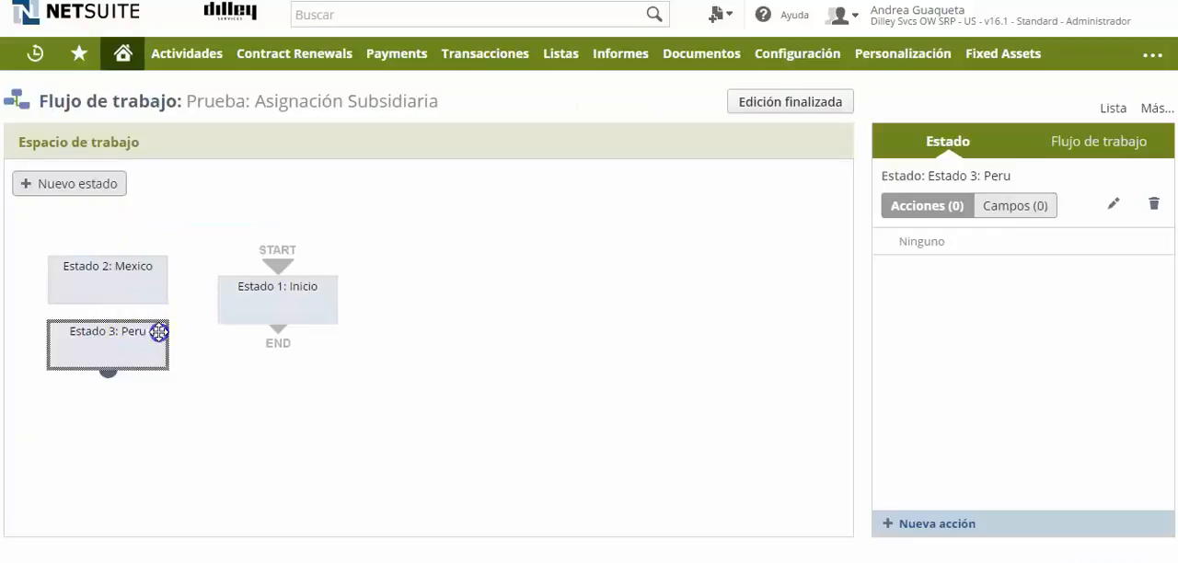
Arrange the Mexico and Peru states below Estado 1: Inicio, with Mexico to its left and Peru to its right.
{"action": "left_click_drag", "start_coordinate": [160, 332], "coordinate": [498, 391]}
{"action": "left_click_drag", "start_coordinate": [137, 255], "coordinate": [189, 380]}
{"action": "left_click", "coordinate": [375, 459]}
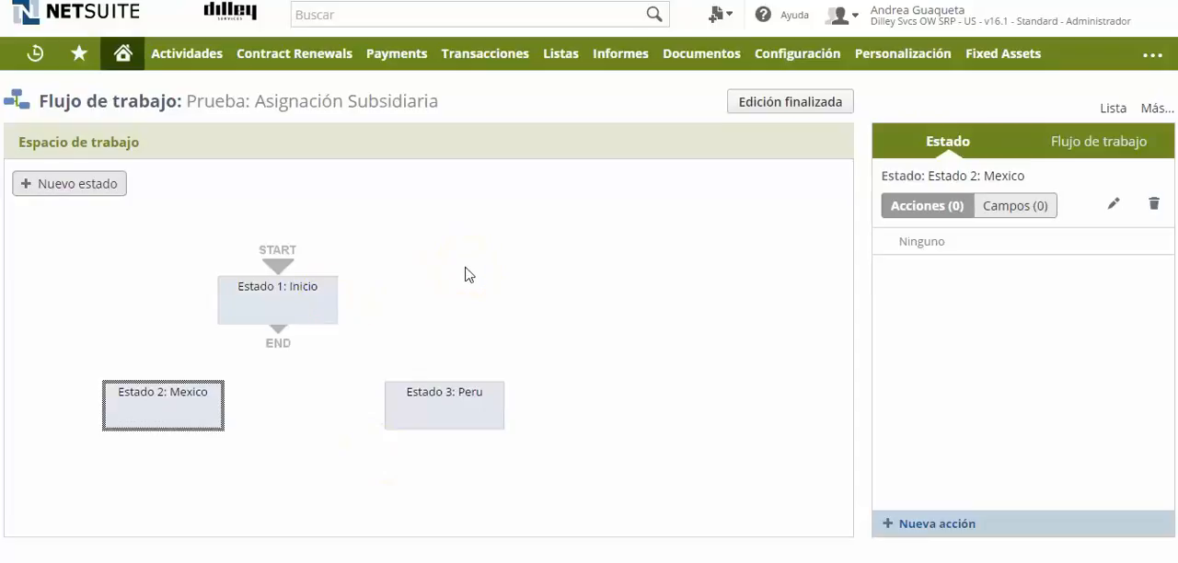
Create a transition from Estado 1: Inicio to Estado 2: Mexico.
{"action": "left_click", "coordinate": [278, 327]}
{"action": "left_click_drag", "start_coordinate": [244, 353], "coordinate": [166, 400]}
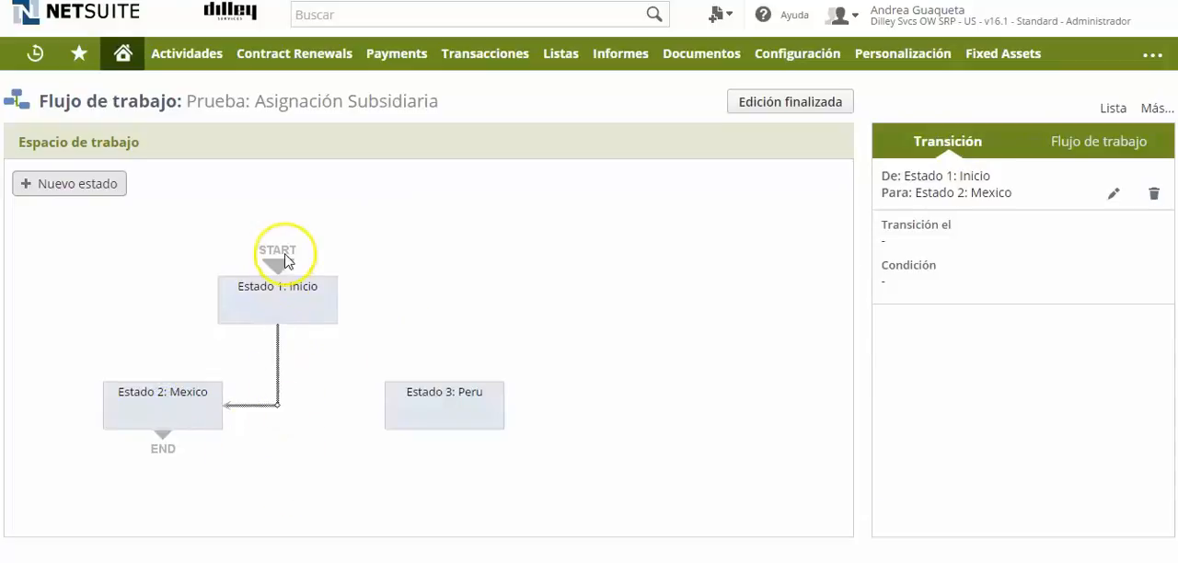
Create a transition from Estado 1: Inicio to Estado 3: Peru and inspect the transitions in the diagram.
{"action": "mouse_move", "coordinate": [284, 337]}
{"action": "left_click_drag", "start_coordinate": [284, 337], "coordinate": [402, 405]}
{"action": "left_click", "coordinate": [205, 148]}
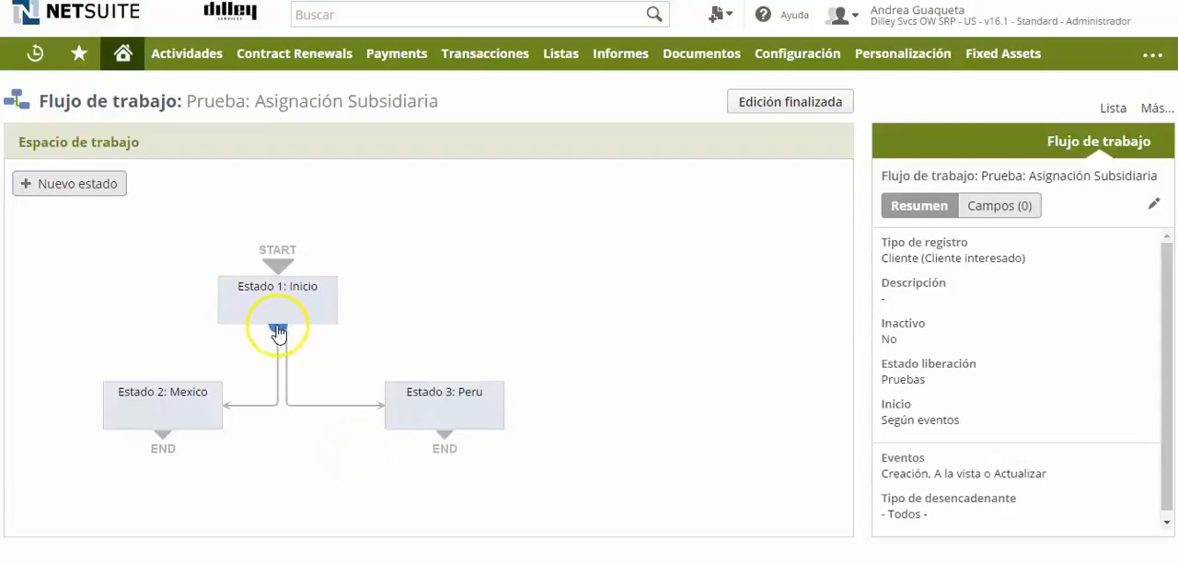
{"action": "left_click", "coordinate": [351, 406]}
{"action": "left_click", "coordinate": [244, 405]}
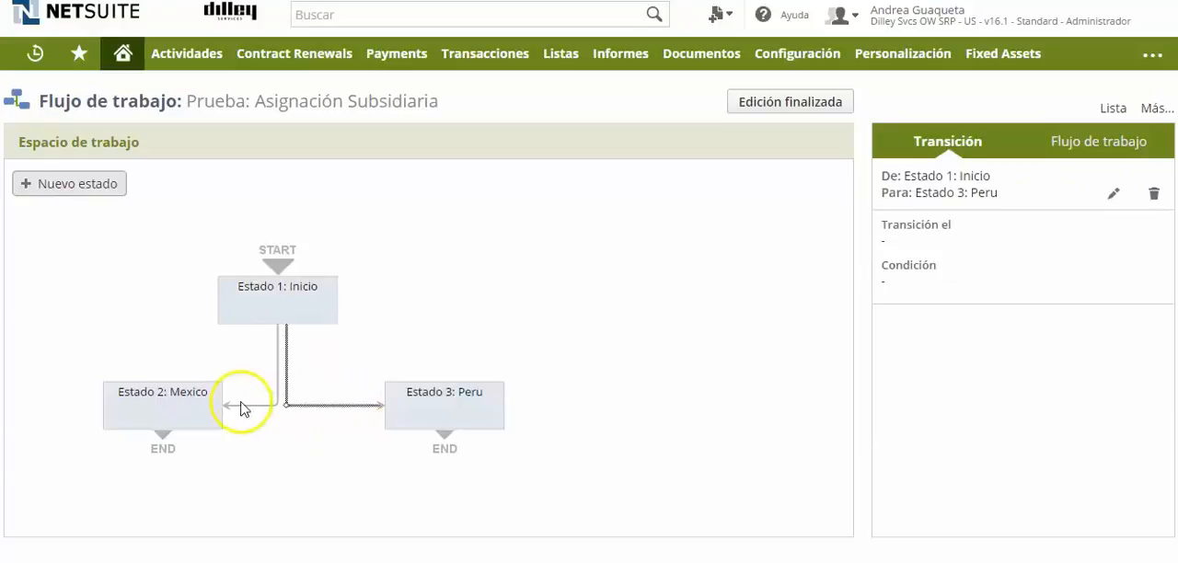
{"action": "left_click", "coordinate": [458, 407]}
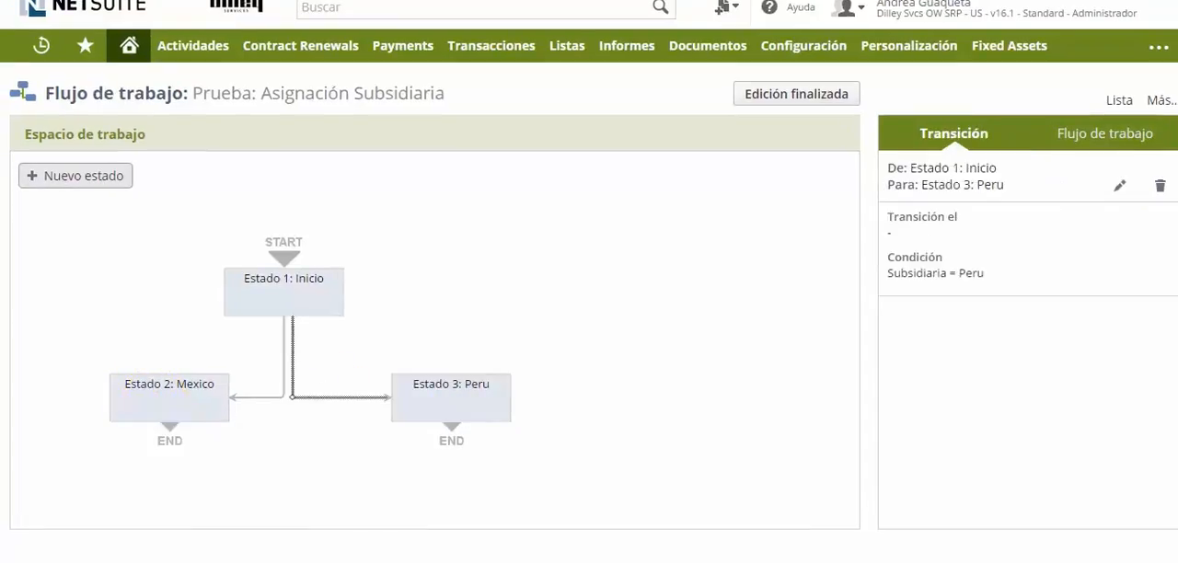
Review the actions of Estado 1: Inicio and the condition on its transition to Estado 3: Peru without changing them.
{"action": "left_click", "coordinate": [316, 289]}
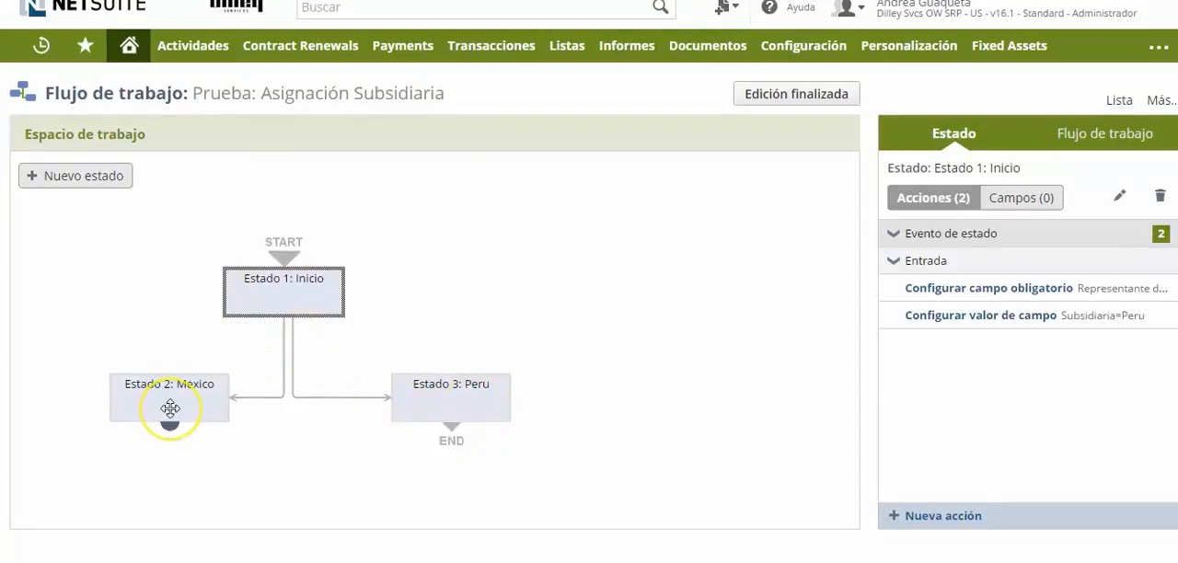
{"action": "left_click", "coordinate": [321, 400]}
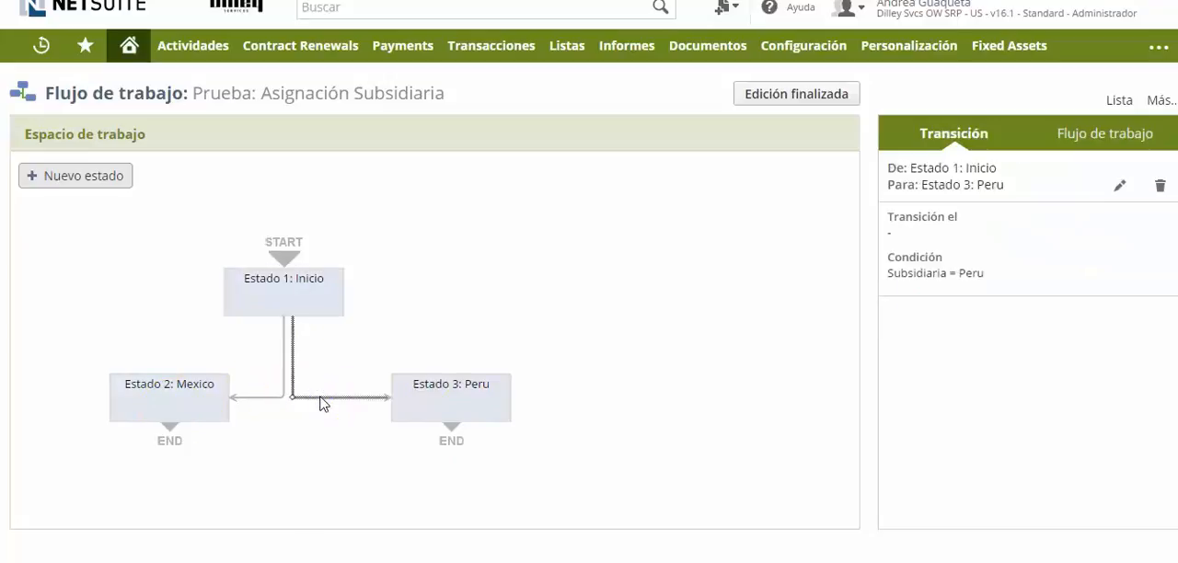
{"action": "left_click", "coordinate": [1120, 185]}
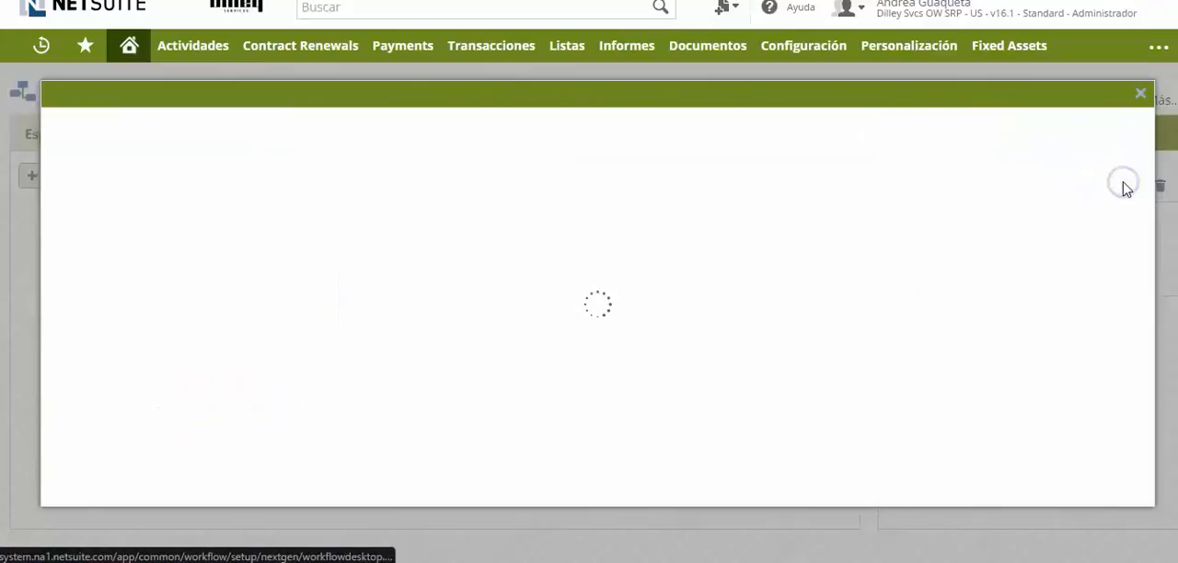
{"action": "mouse_move", "coordinate": [752, 282]}
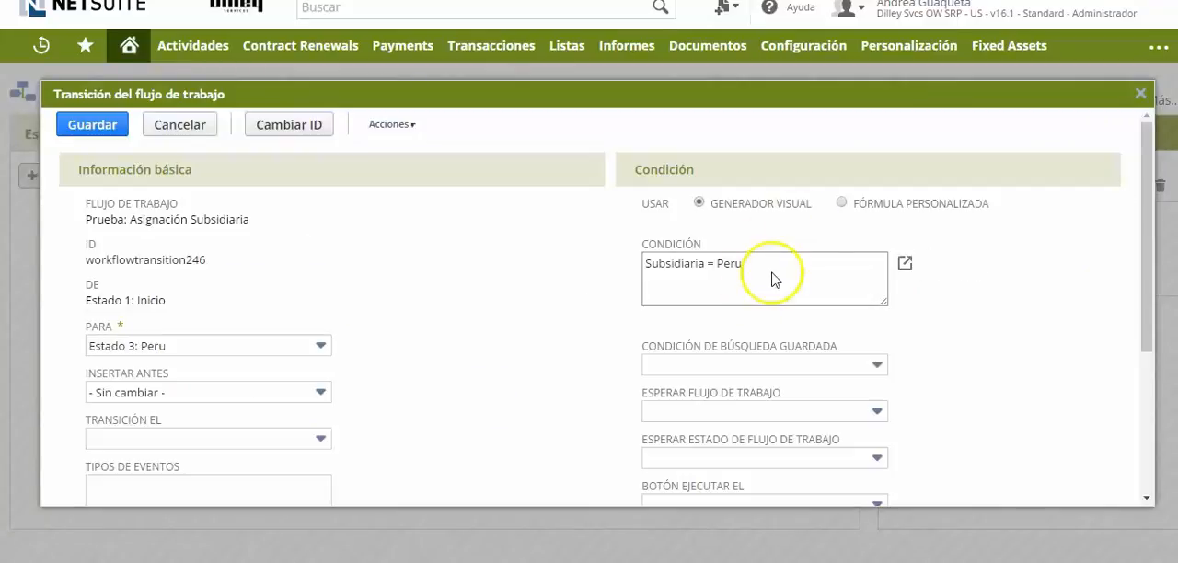
{"action": "left_click", "coordinate": [906, 264]}
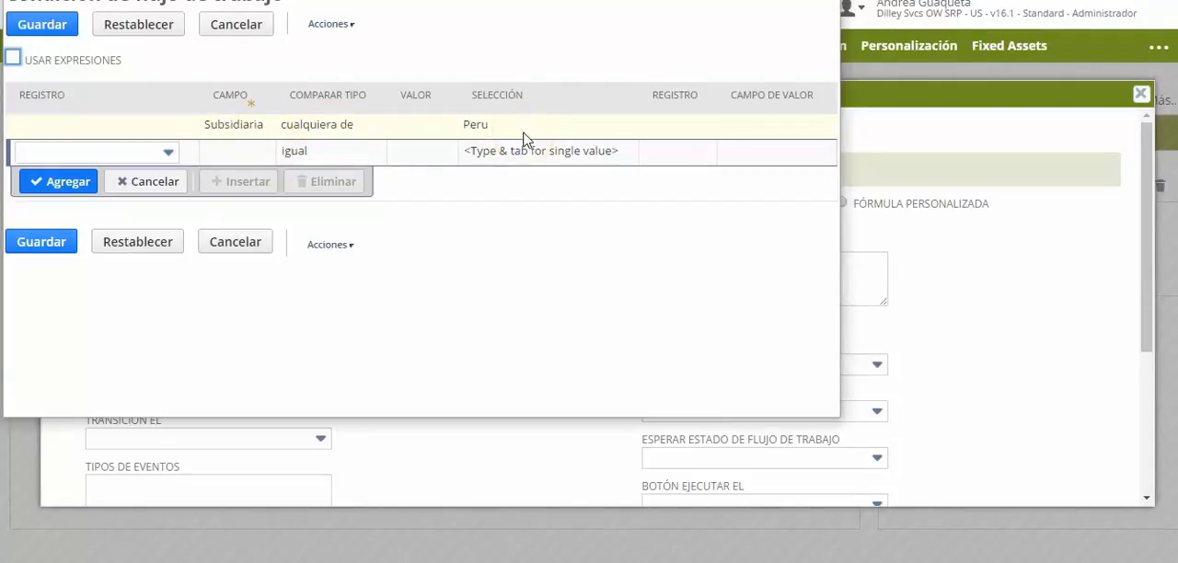
{"action": "left_click", "coordinate": [236, 241]}
{"action": "left_click", "coordinate": [178, 125]}
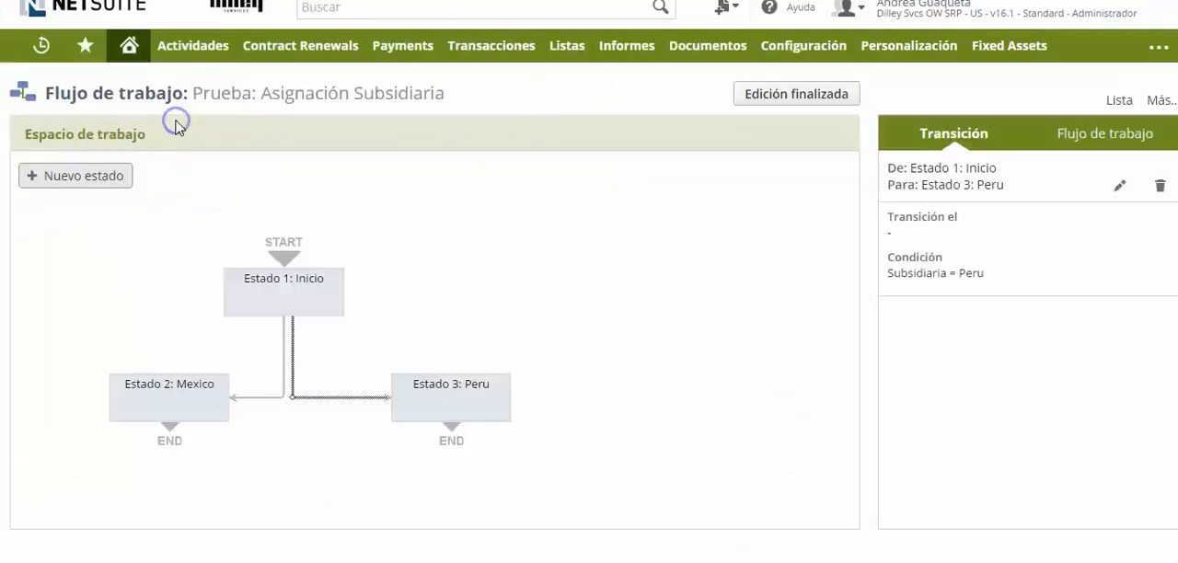
Set the condition of the transition from Estado 1: Inicio to Estado 2: Mexico to Subsidiaria matching Mexico and save it.
{"action": "left_click", "coordinate": [255, 398]}
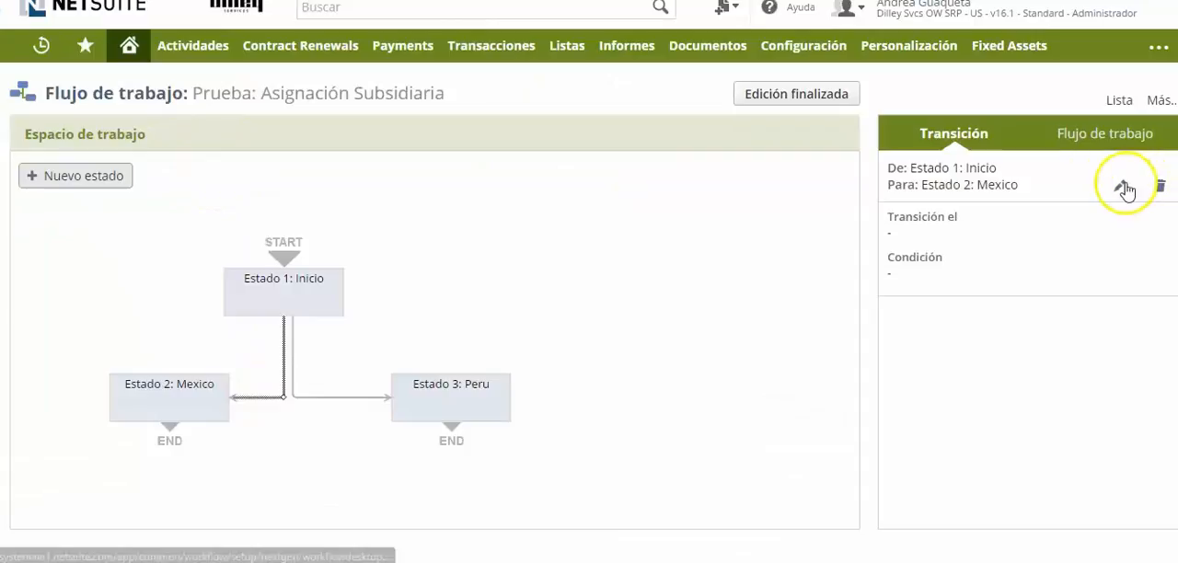
{"action": "left_click", "coordinate": [1122, 187]}
{"action": "left_click", "coordinate": [909, 265]}
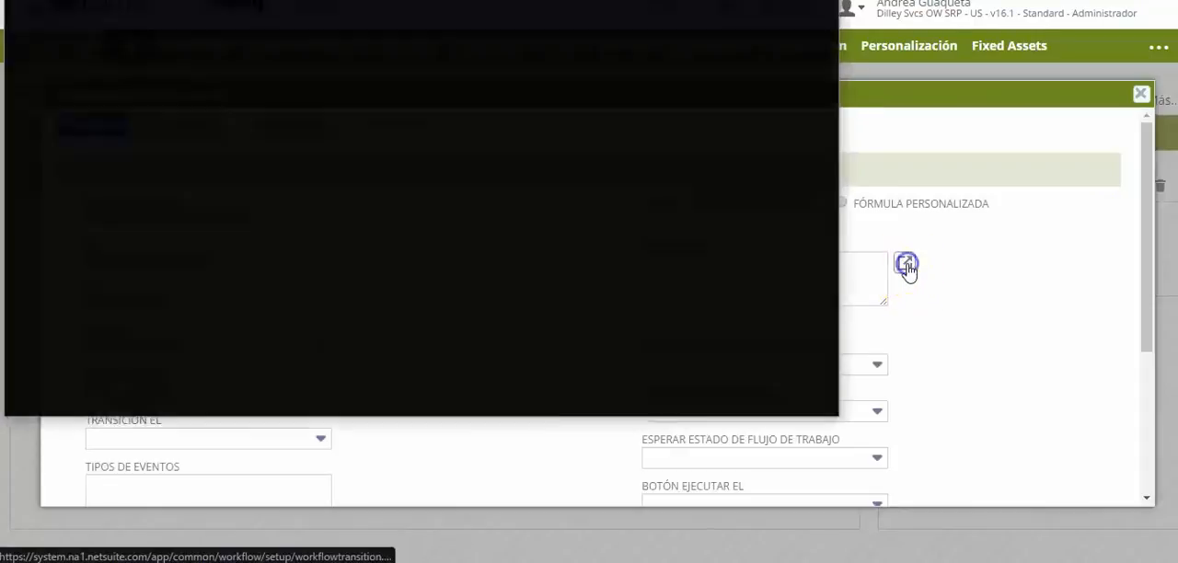
{"action": "type", "text": "Subsidiaria"}
{"action": "left_click", "coordinate": [310, 132]}
{"action": "left_click", "coordinate": [420, 142]}
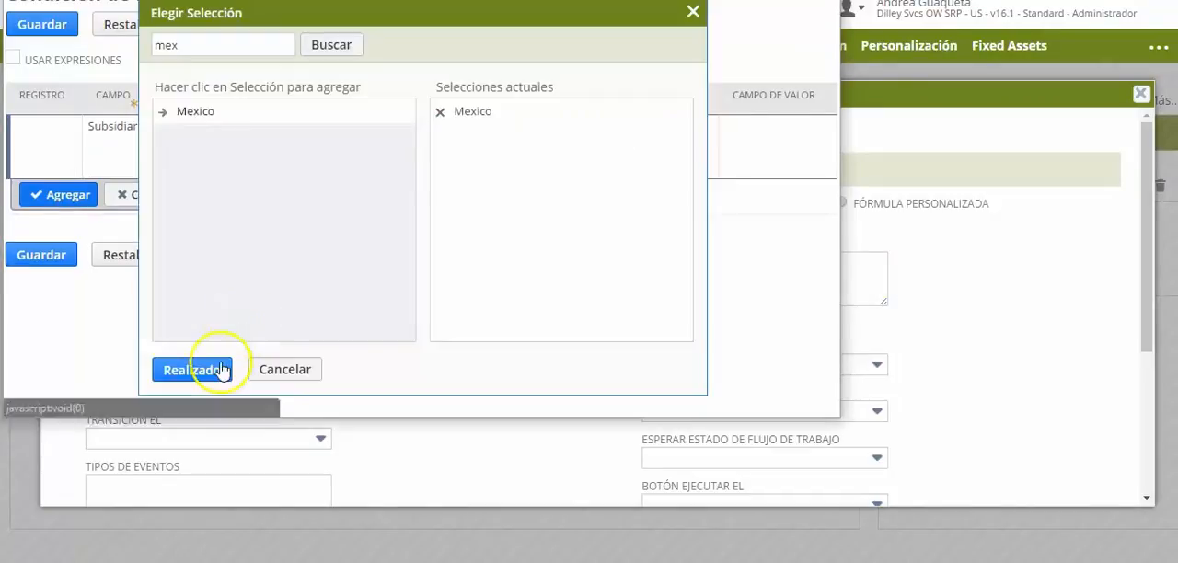
{"action": "left_click", "coordinate": [221, 368]}
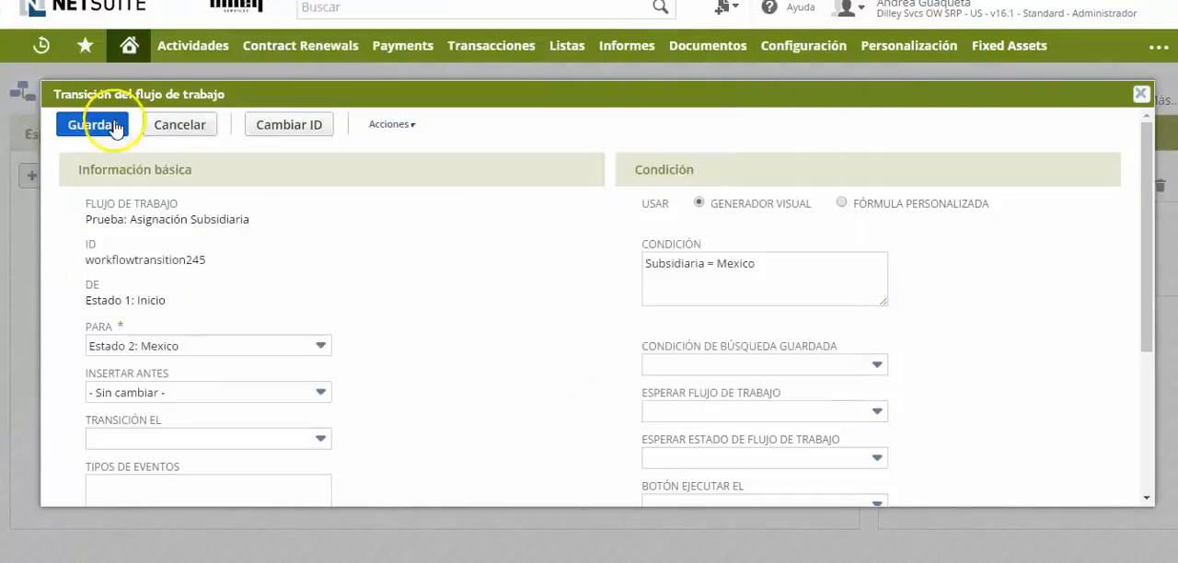
{"action": "left_click", "coordinate": [115, 127]}
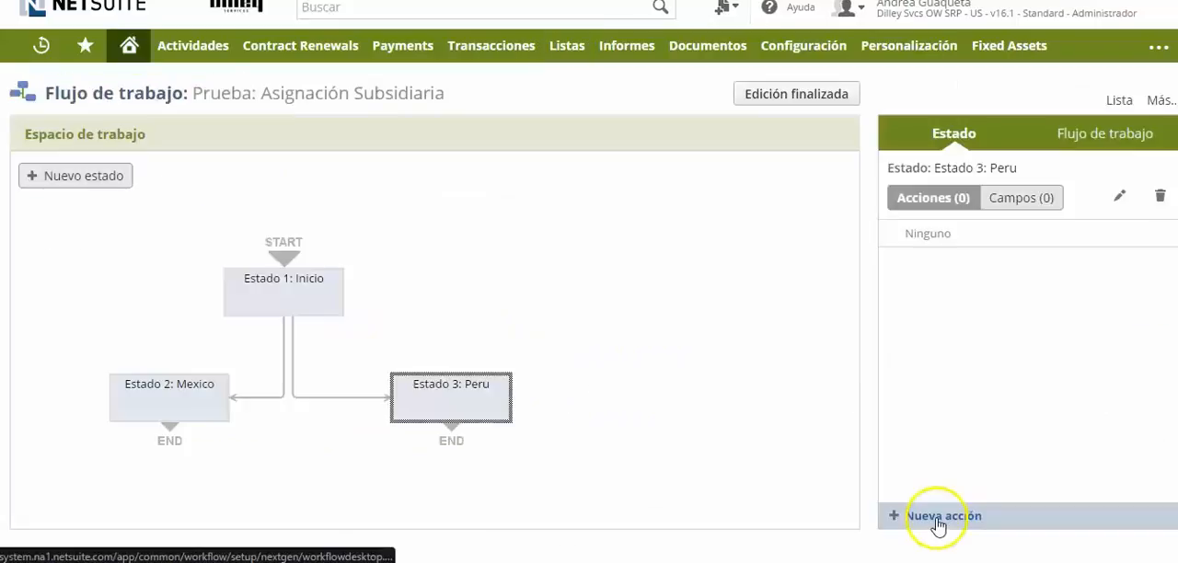
Add a Configurar valor de campo action for Fuente de clientes interesados to Estado 3: Peru, with trigger Salir, event Crear and context Interfaz de usuario.
{"action": "left_click", "coordinate": [938, 517]}
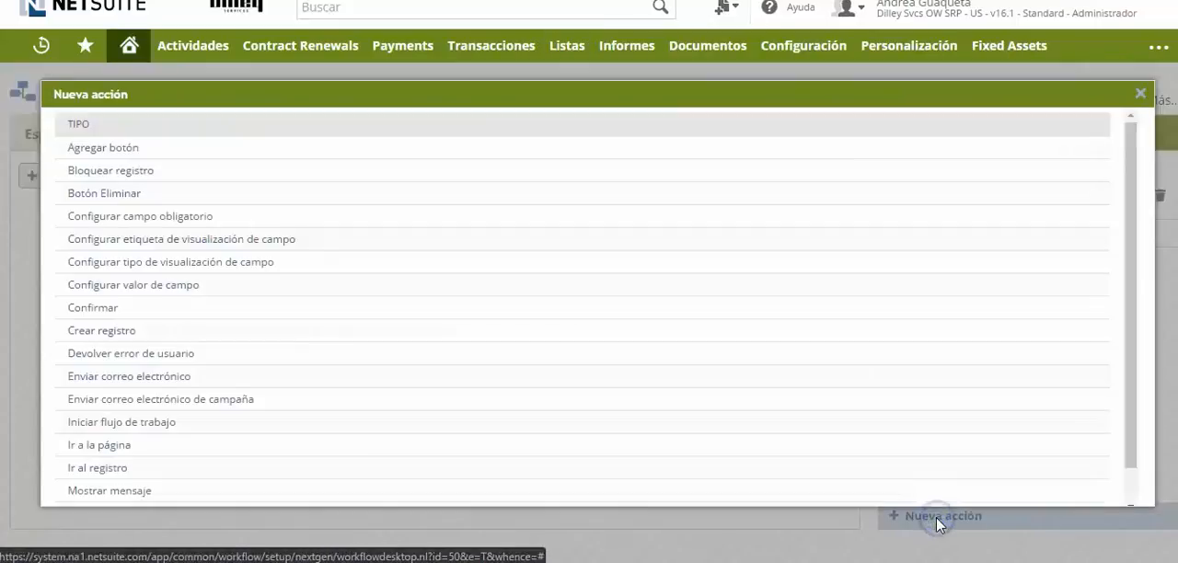
{"action": "left_click", "coordinate": [188, 286]}
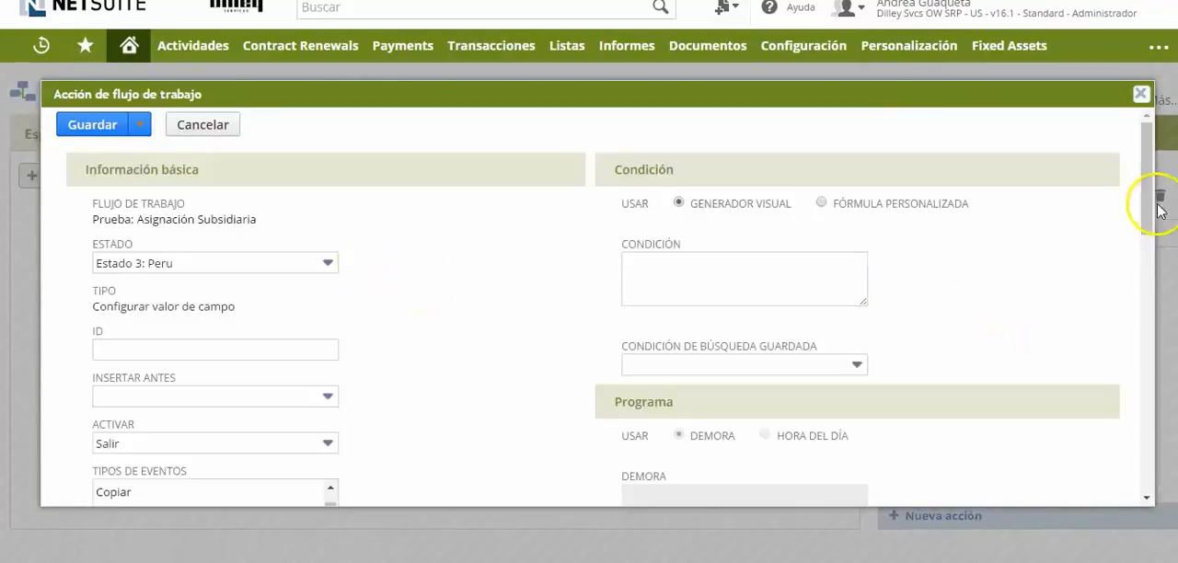
{"action": "left_click_drag", "start_coordinate": [1144, 211], "coordinate": [1149, 269]}
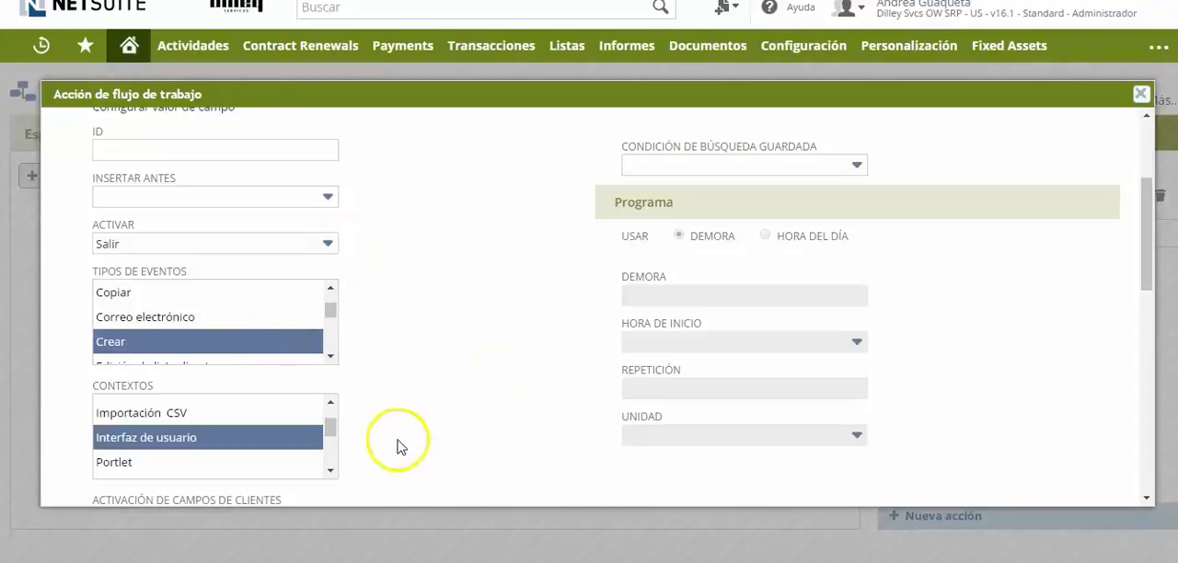
{"action": "scroll", "coordinate": [467, 334], "scroll_direction": "down", "scroll_amount": 5}
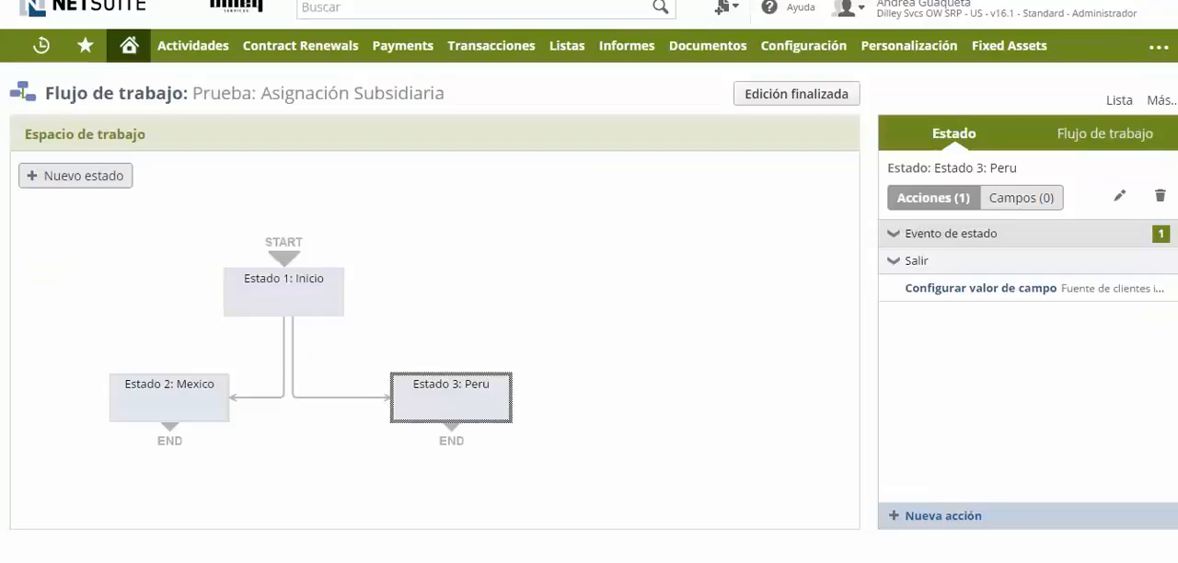
Add another Configurar valor de campo action to Estado 3: Peru that sets Zona to the static value Lead, and save it.
{"action": "left_click", "coordinate": [941, 520]}
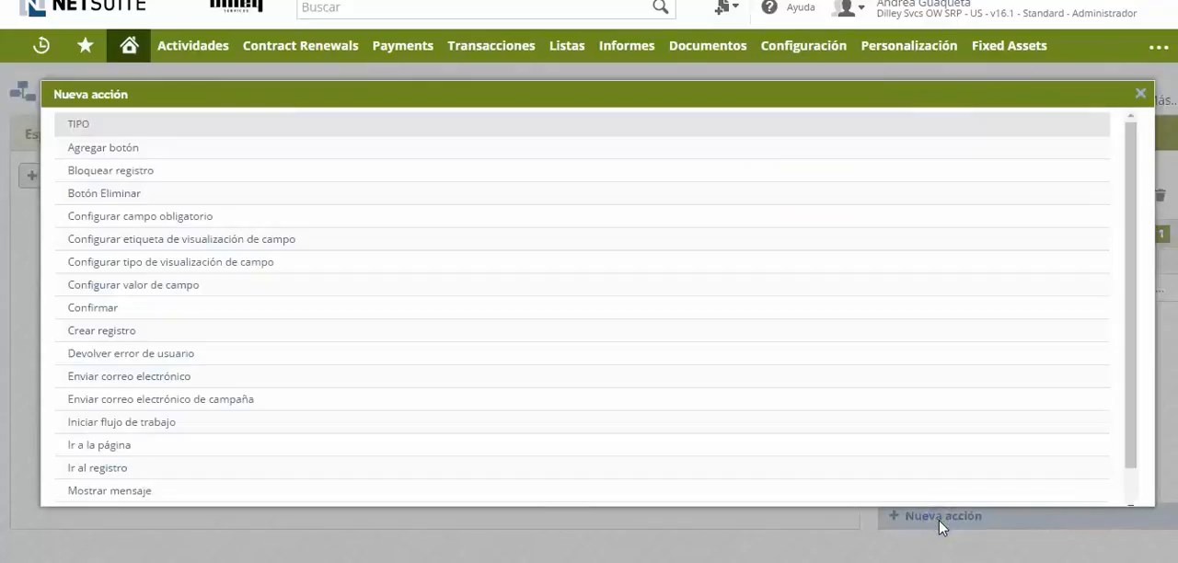
{"action": "left_click", "coordinate": [150, 284]}
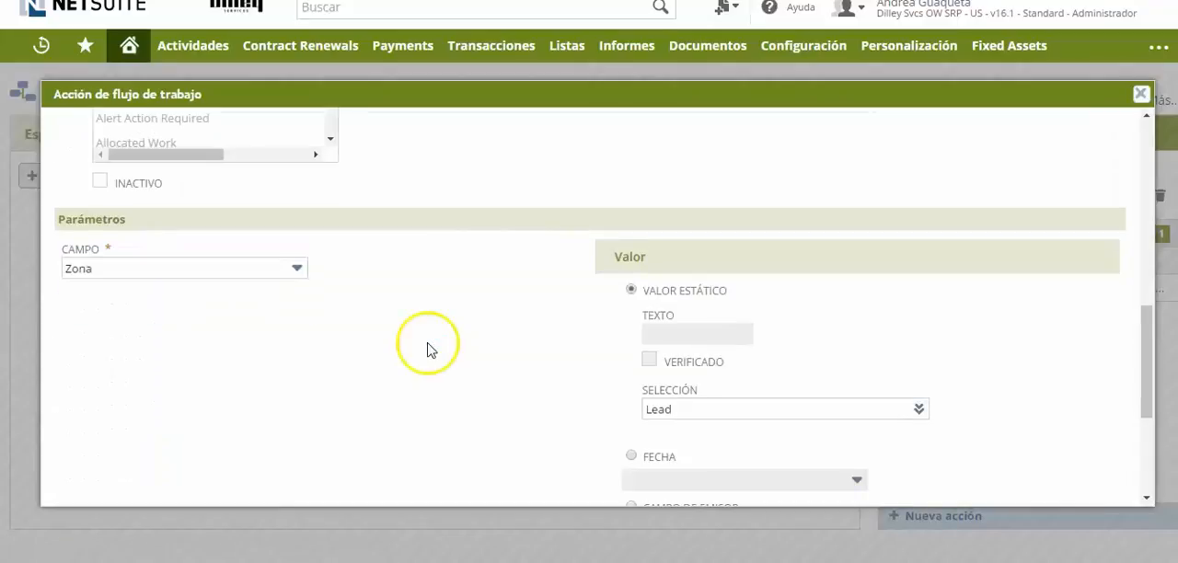
{"action": "left_click_drag", "start_coordinate": [1150, 368], "coordinate": [1160, 460]}
{"action": "left_click", "coordinate": [92, 485]}
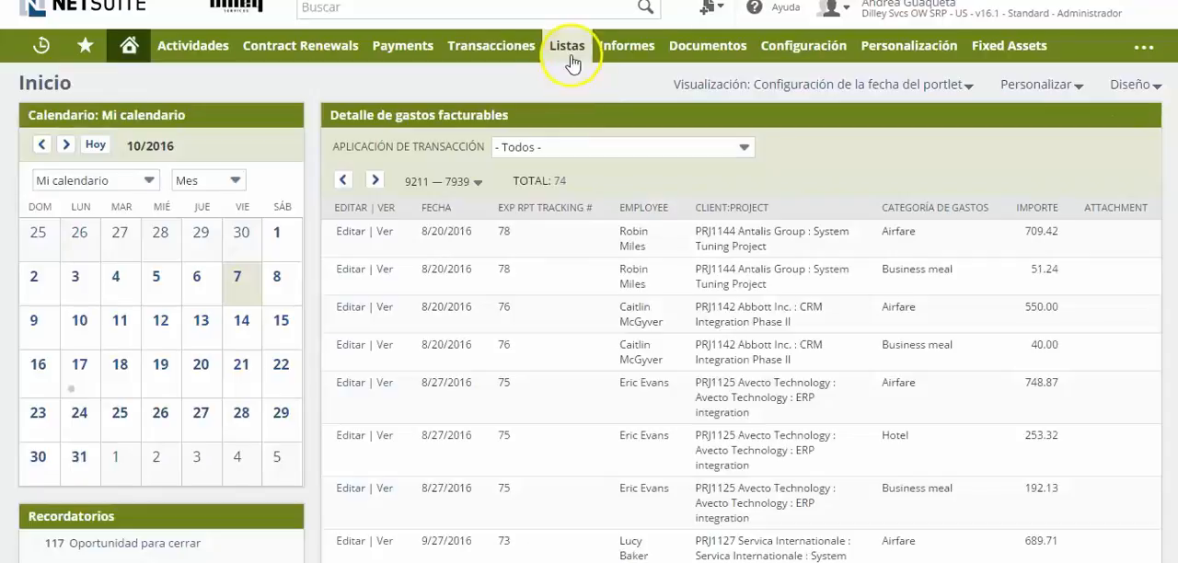
Open a blank form for creating a new Cliente interesado record.
{"action": "mouse_move", "coordinate": [570, 57]}
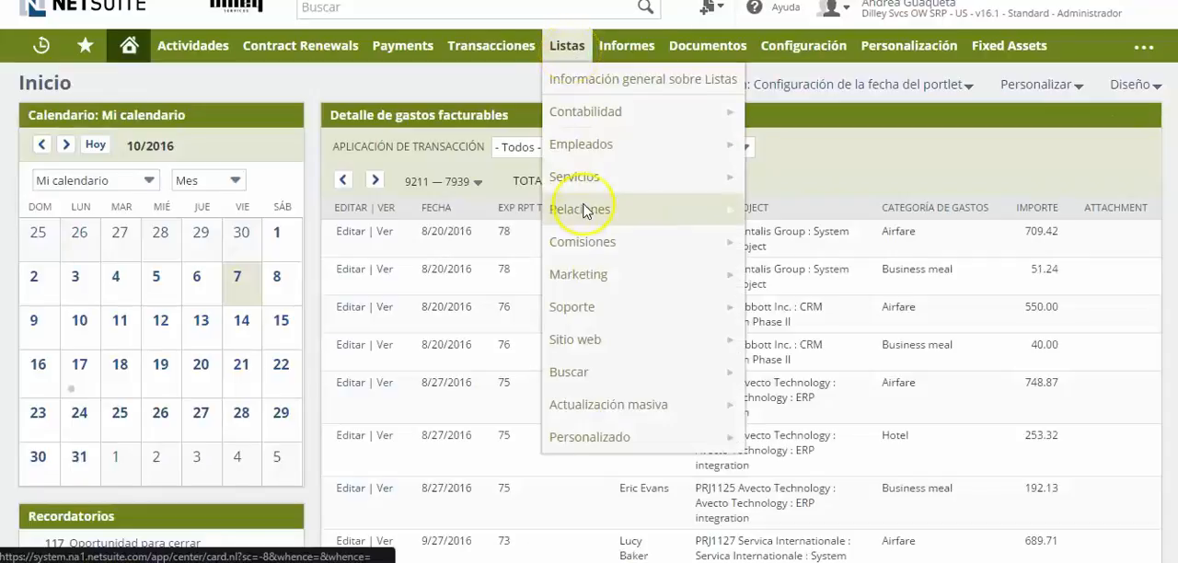
{"action": "mouse_move", "coordinate": [585, 214]}
{"action": "mouse_move", "coordinate": [983, 128]}
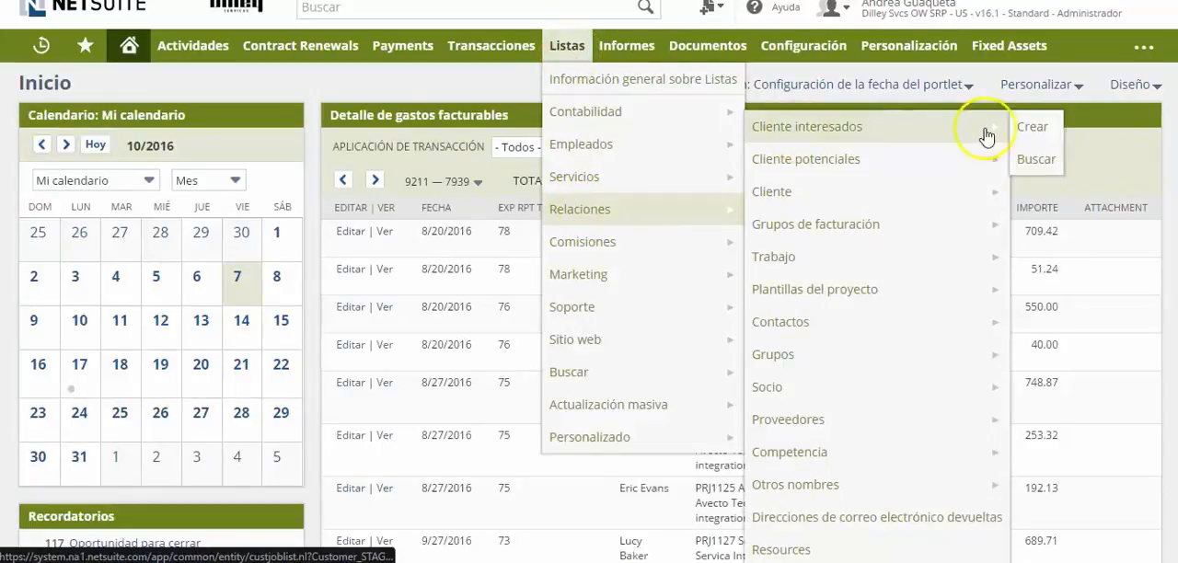
{"action": "left_click", "coordinate": [1034, 125]}
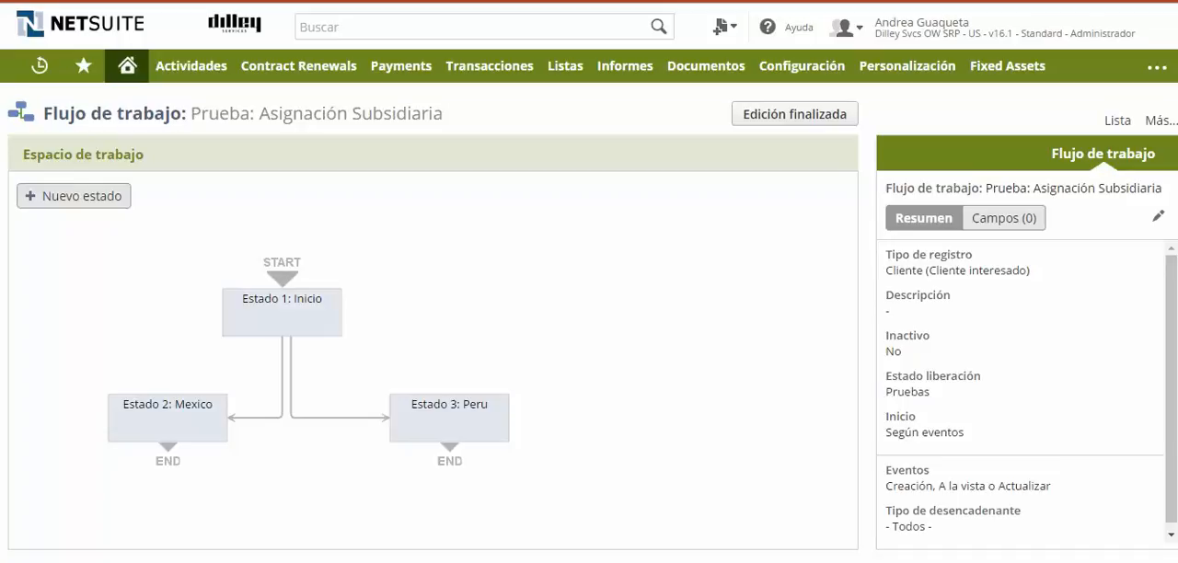
Examine the trigger, contexts and text of the Mostrar mensaje action in Estado 2: Mexico, leaving its settings as they are.
{"action": "left_click", "coordinate": [164, 432]}
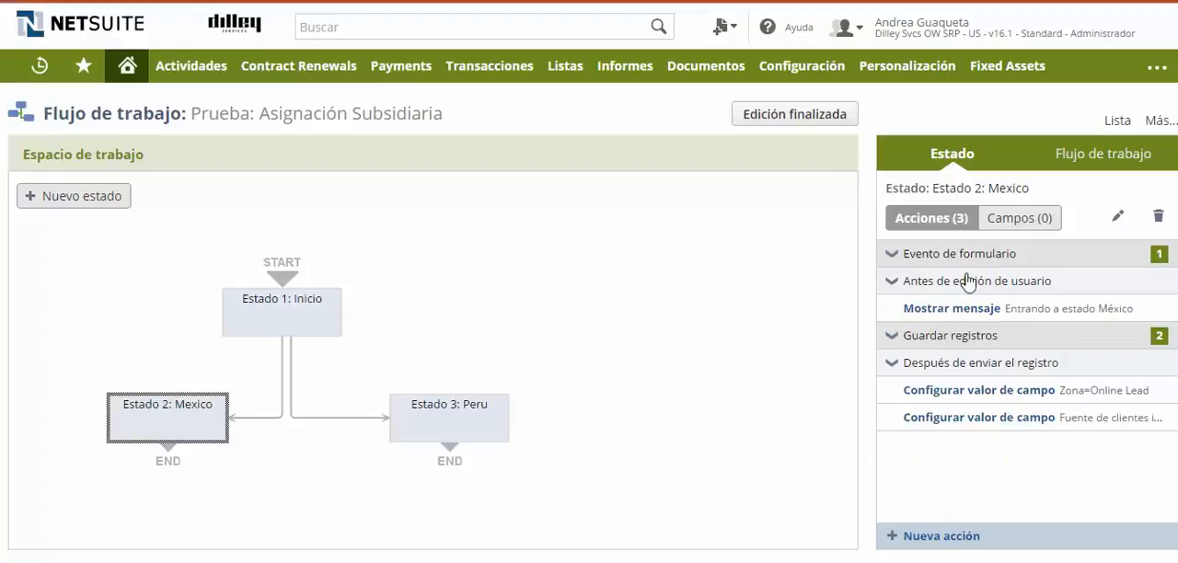
{"action": "left_click", "coordinate": [1118, 215]}
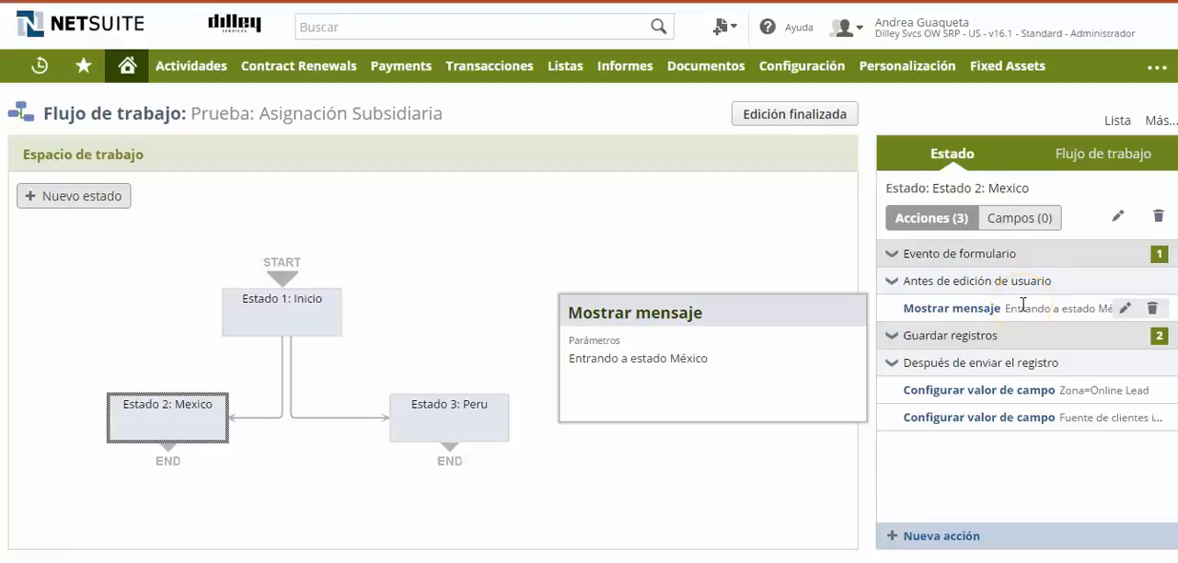
{"action": "left_click", "coordinate": [1125, 309]}
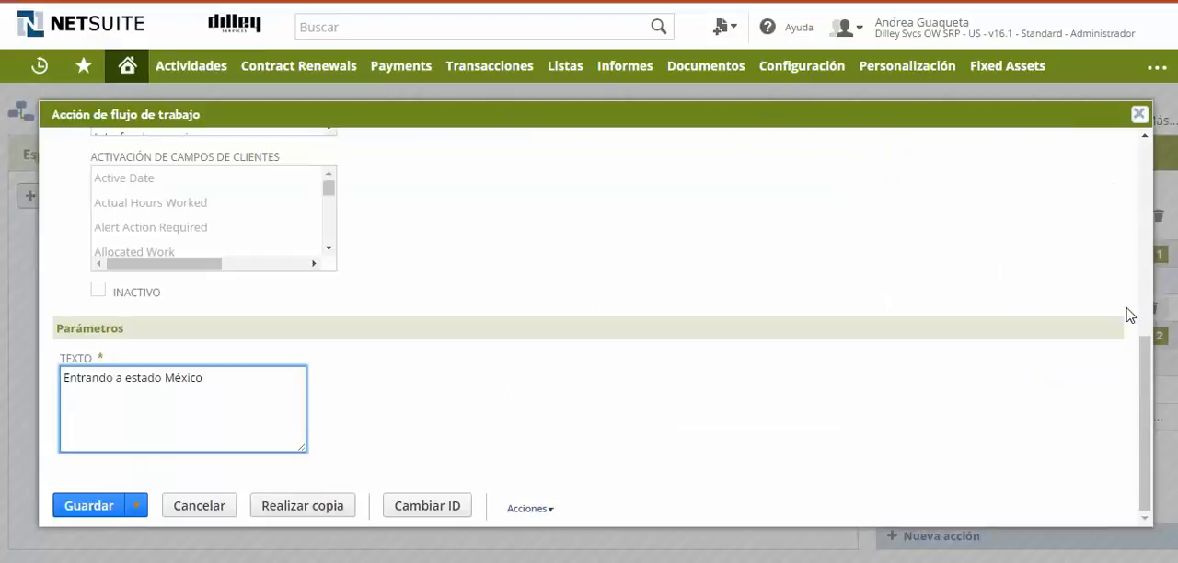
{"action": "left_click_drag", "start_coordinate": [1140, 395], "coordinate": [1155, 191]}
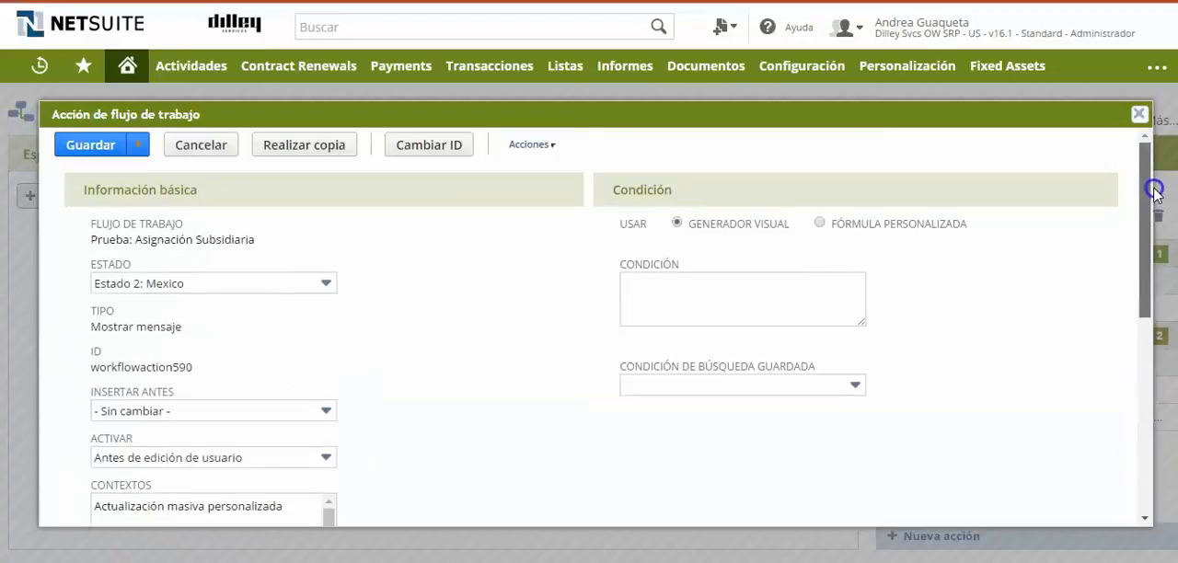
{"action": "left_click_drag", "start_coordinate": [1155, 193], "coordinate": [1150, 228]}
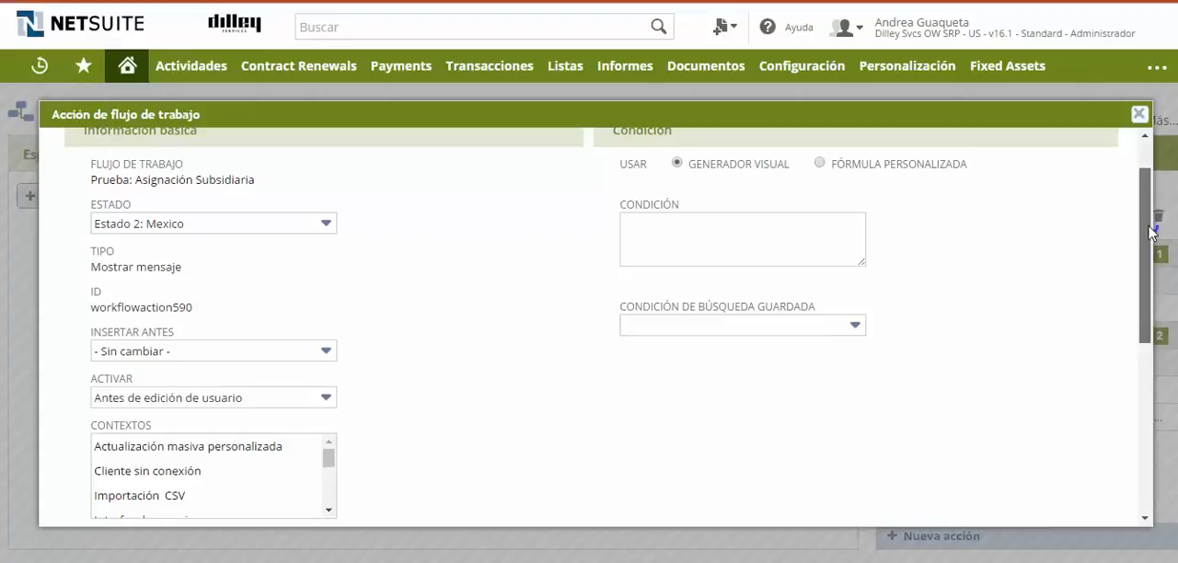
{"action": "mouse_move", "coordinate": [1150, 233]}
{"action": "left_mouse_down"}
{"action": "mouse_move", "coordinate": [1144, 414]}
{"action": "mouse_move", "coordinate": [1154, 223]}
{"action": "mouse_move", "coordinate": [1155, 247]}
{"action": "left_mouse_up"}
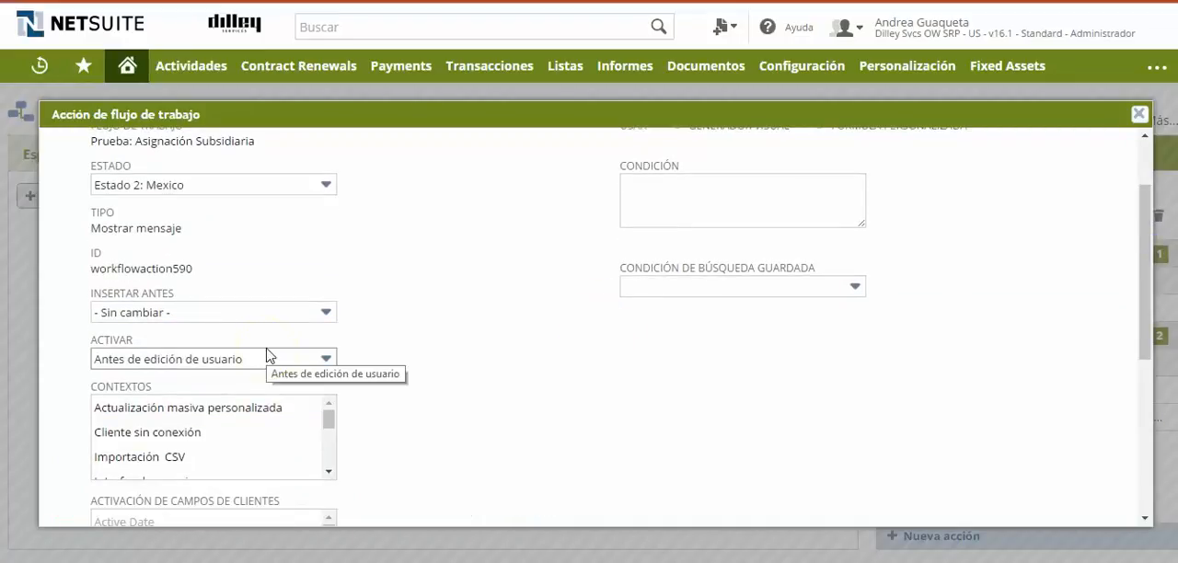
{"action": "left_click", "coordinate": [1138, 114]}
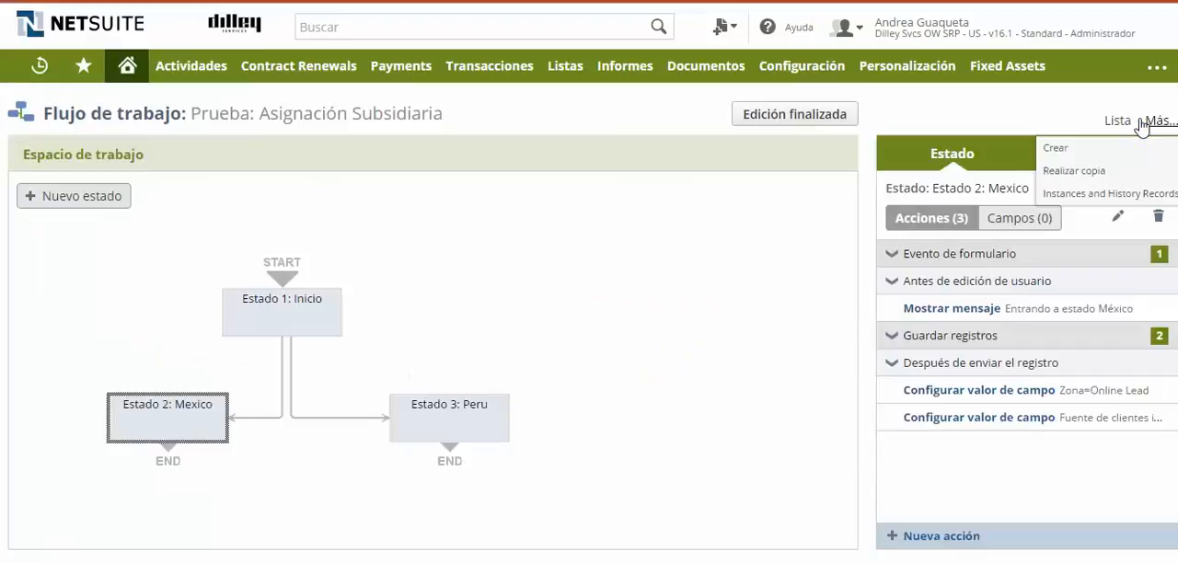
Examine the triggers and values of the Zona and Fuente de clientes interesados field actions in Estado 2: Mexico.
{"action": "mouse_move", "coordinate": [1129, 424]}
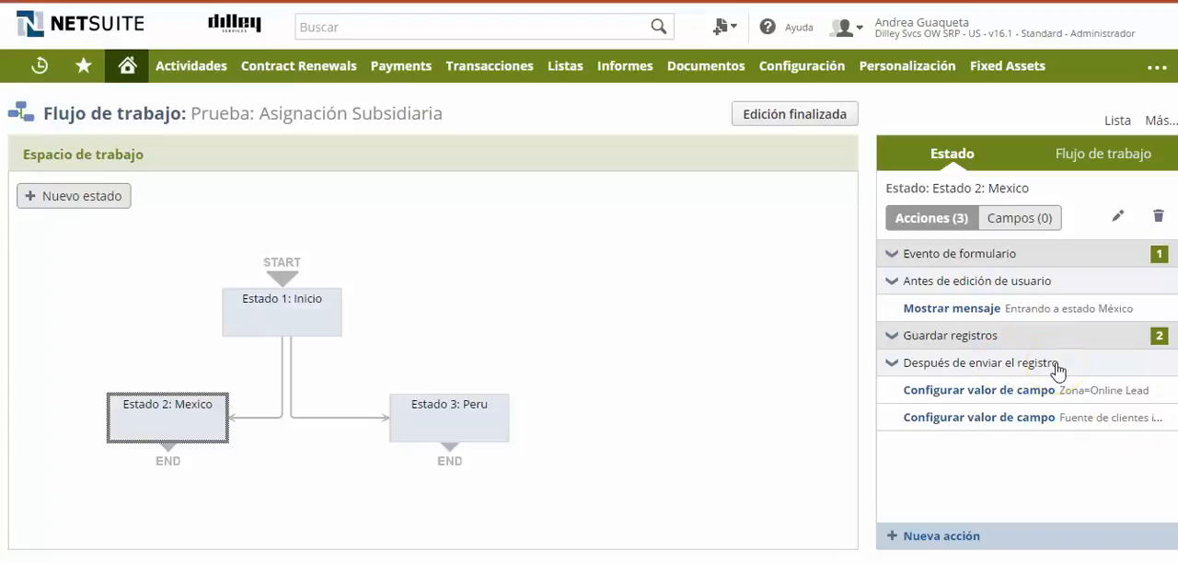
{"action": "mouse_move", "coordinate": [1056, 402]}
{"action": "left_click", "coordinate": [1125, 391]}
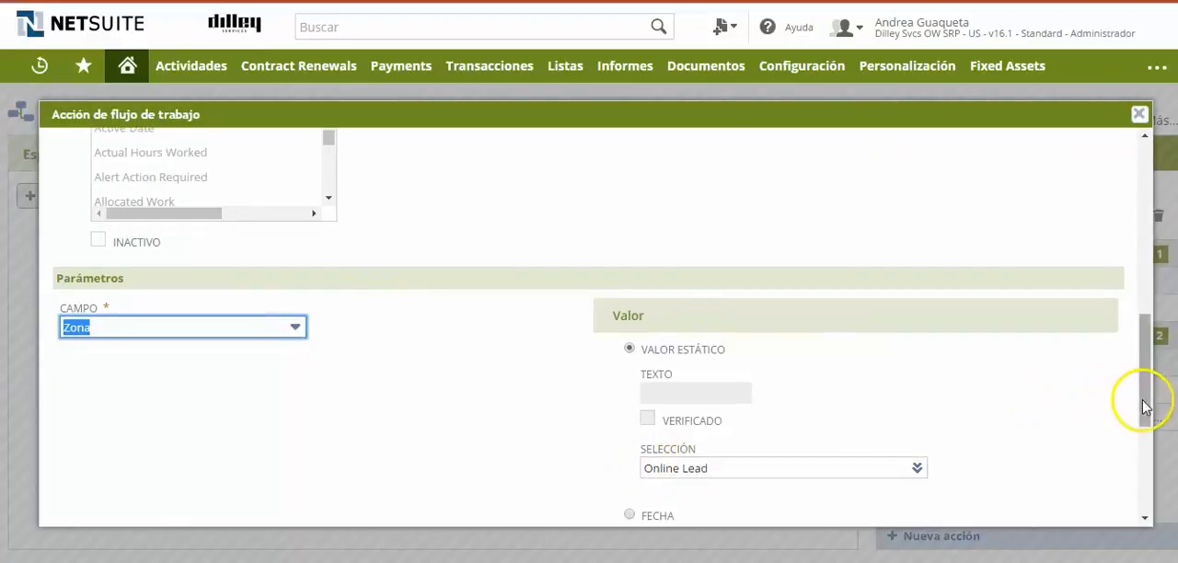
{"action": "left_click_drag", "start_coordinate": [1149, 399], "coordinate": [1147, 284]}
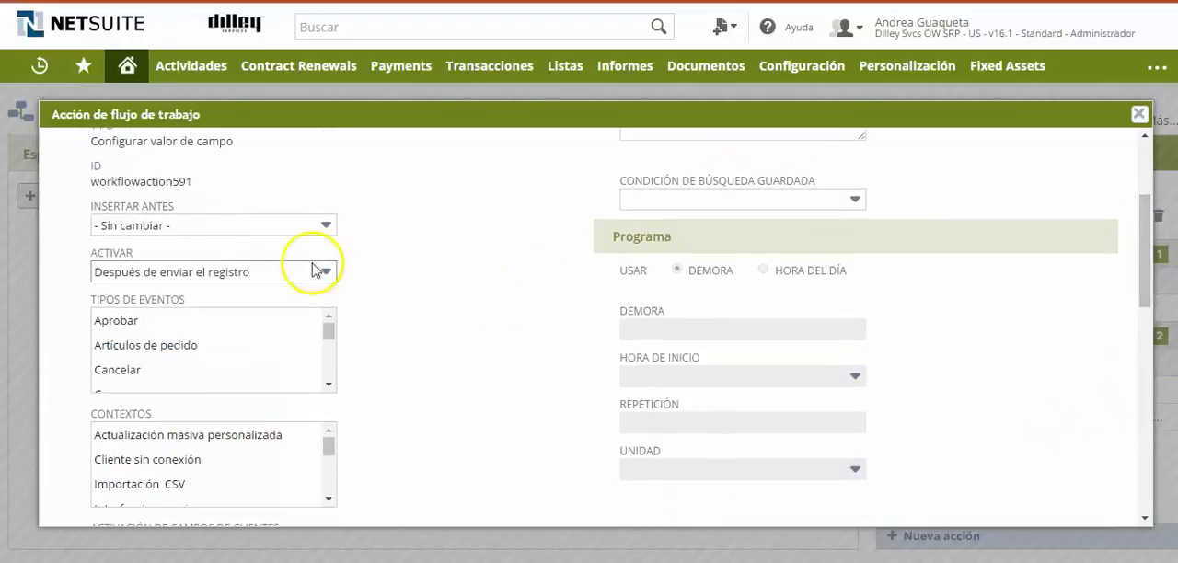
{"action": "left_click", "coordinate": [1140, 114]}
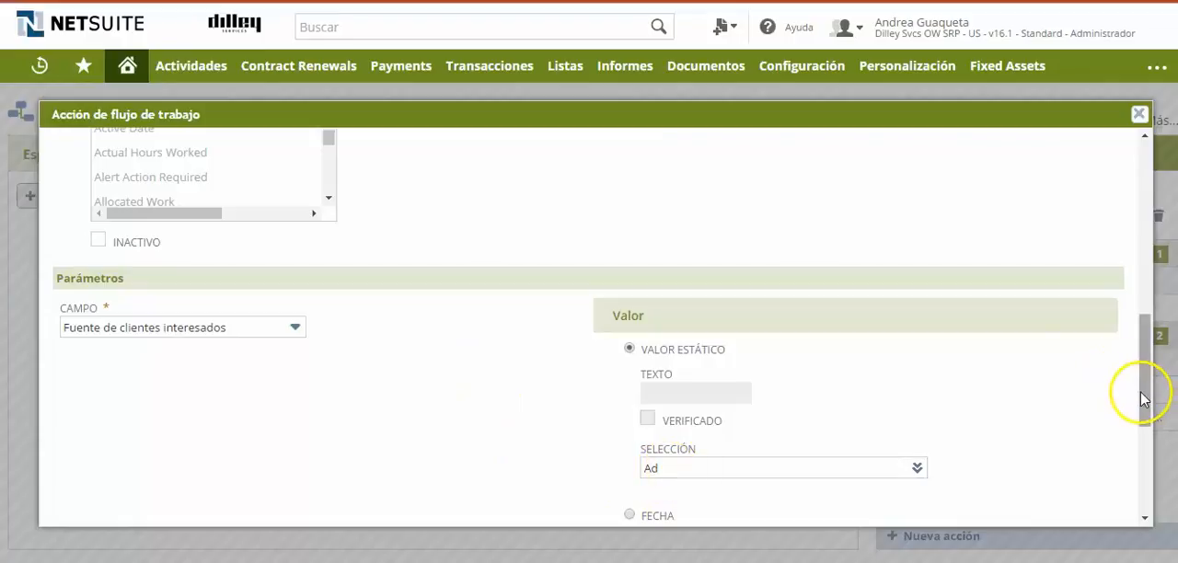
{"action": "left_click_drag", "start_coordinate": [1144, 399], "coordinate": [1148, 260]}
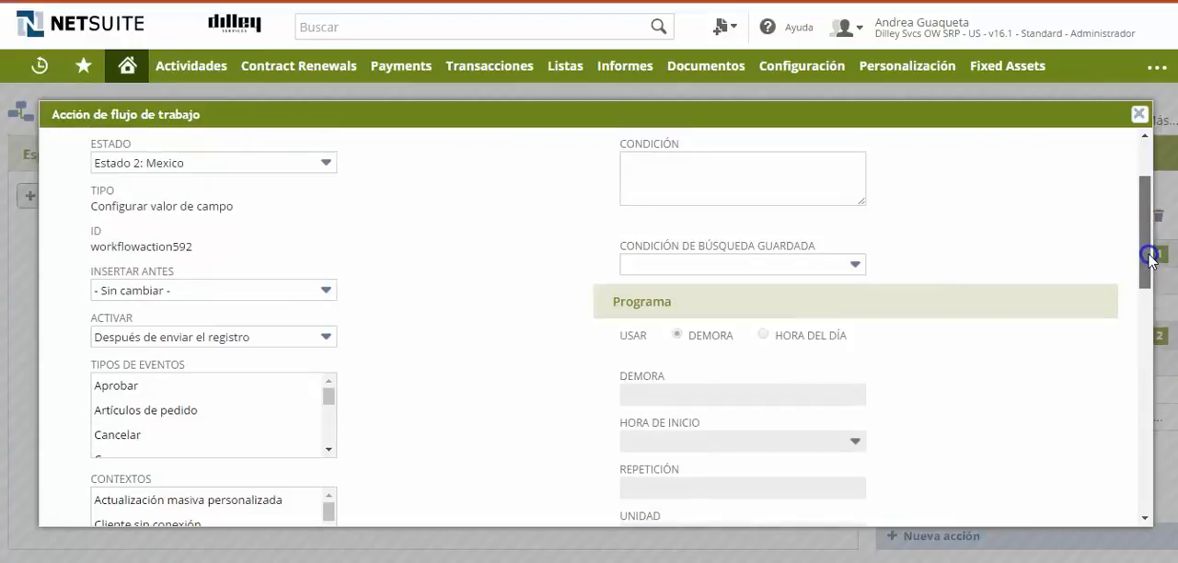
Close the field action without changes and open a new Cliente interesado record form.
{"action": "left_click", "coordinate": [1139, 114]}
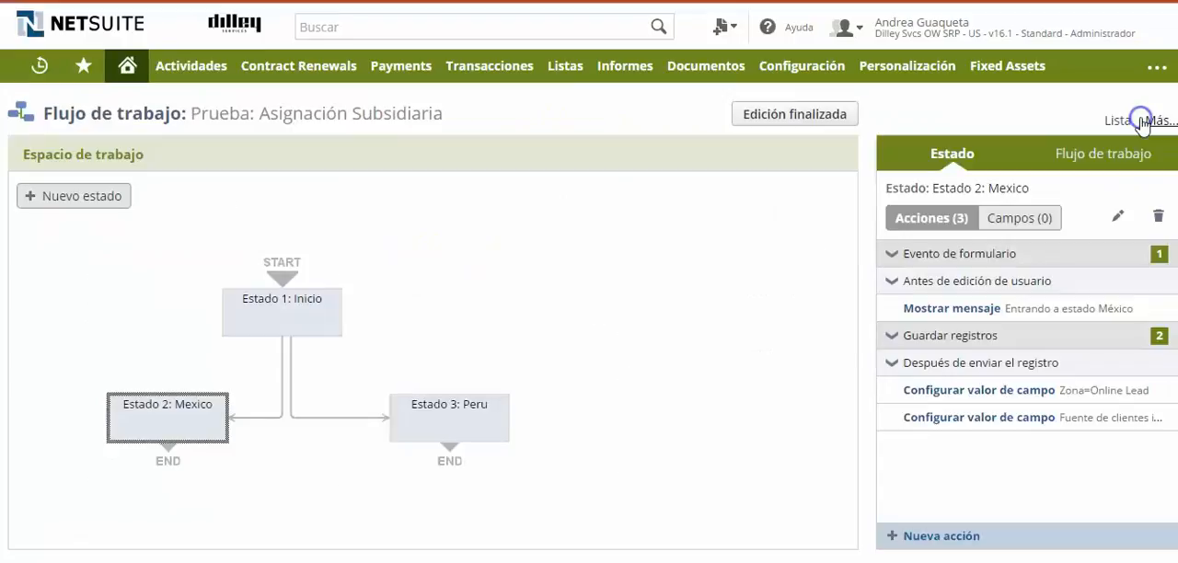
{"action": "left_click", "coordinate": [457, 198]}
{"action": "mouse_move", "coordinate": [578, 74]}
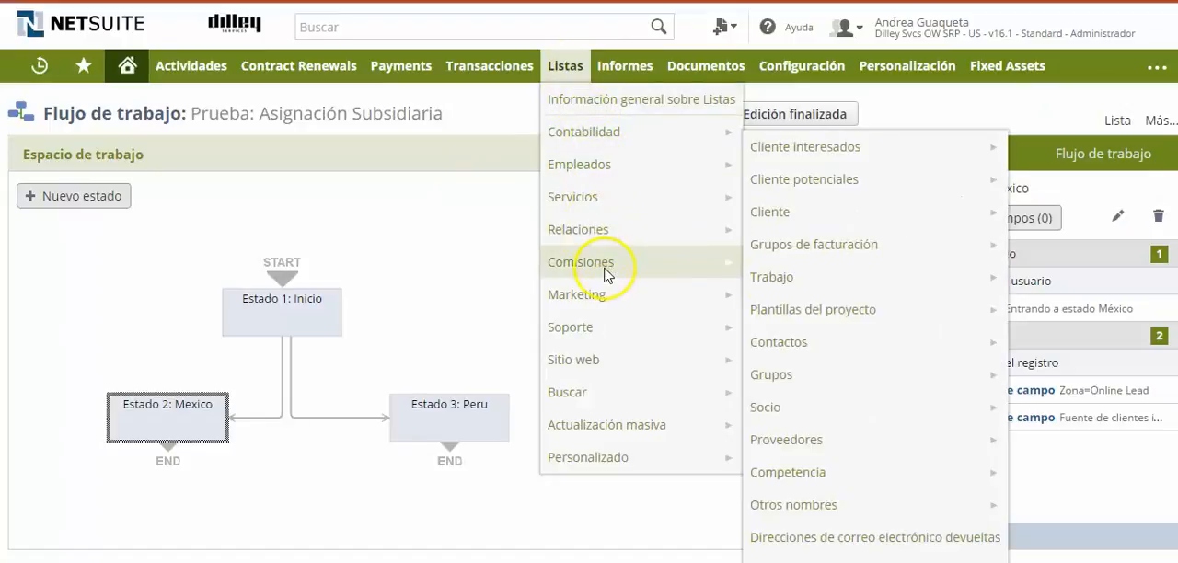
{"action": "mouse_move", "coordinate": [612, 247]}
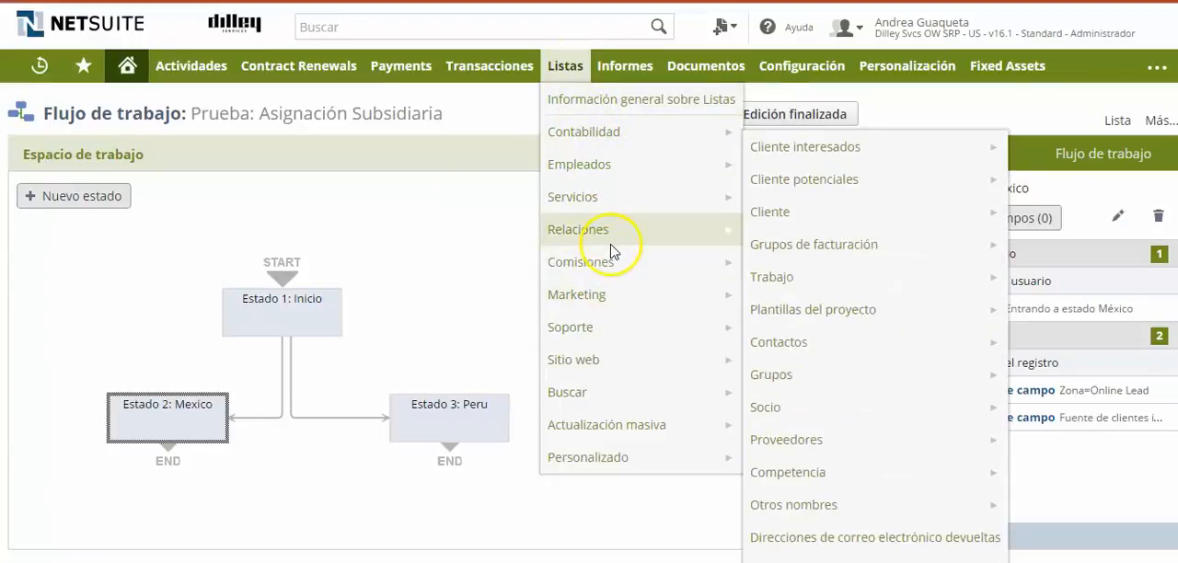
{"action": "mouse_move", "coordinate": [807, 161]}
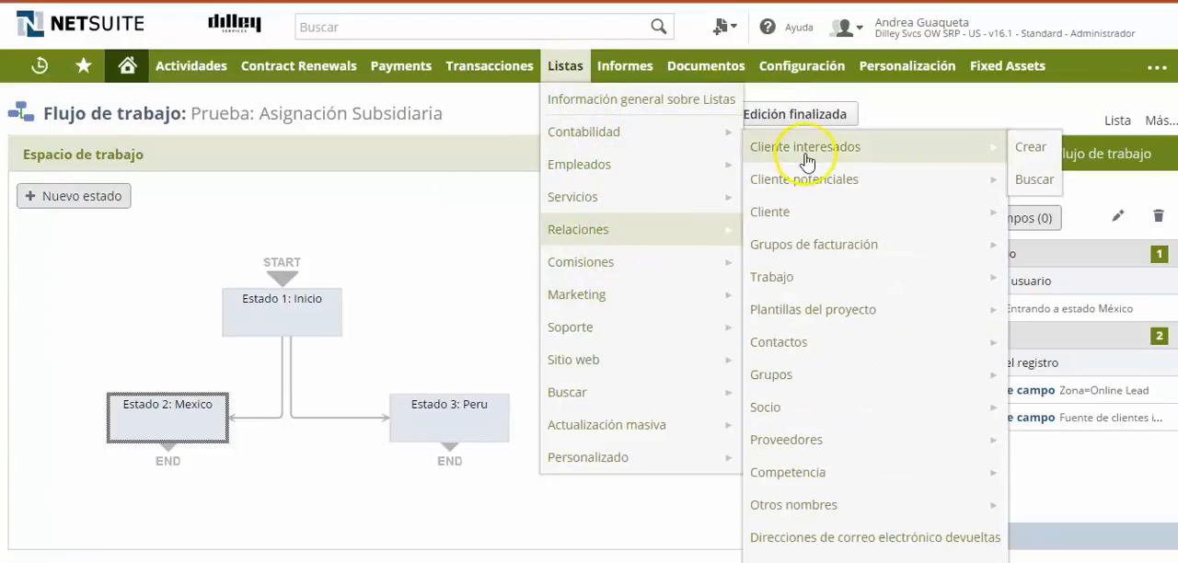
{"action": "left_click", "coordinate": [1027, 145]}
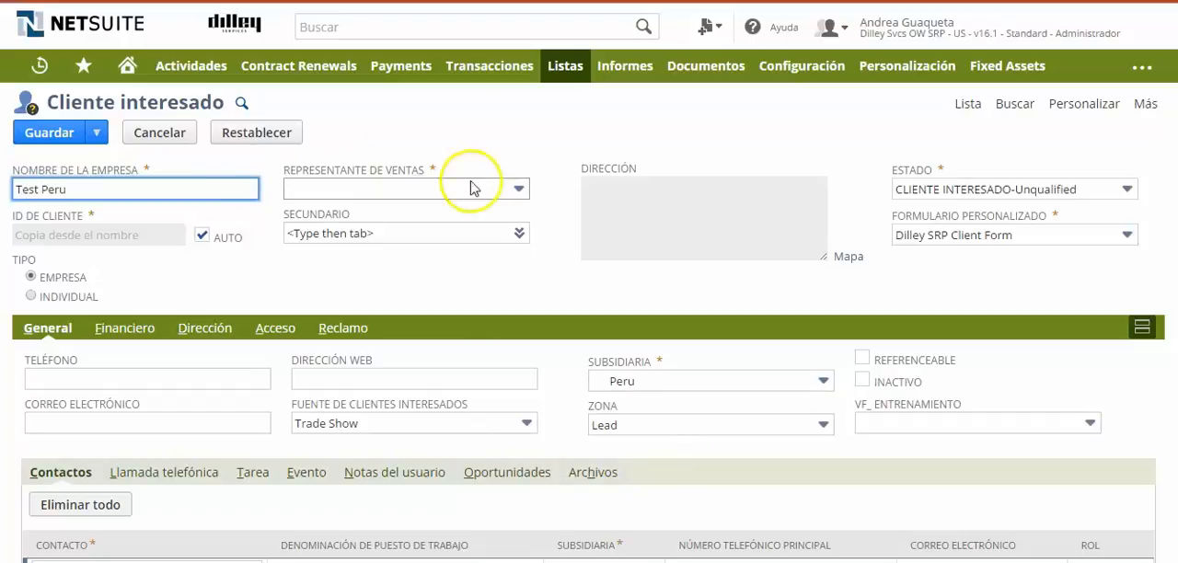
Assign APAC as the Representante de ventas of the Test Peru record and set its Subsidiaria to Mexico.
{"action": "left_click", "coordinate": [520, 190]}
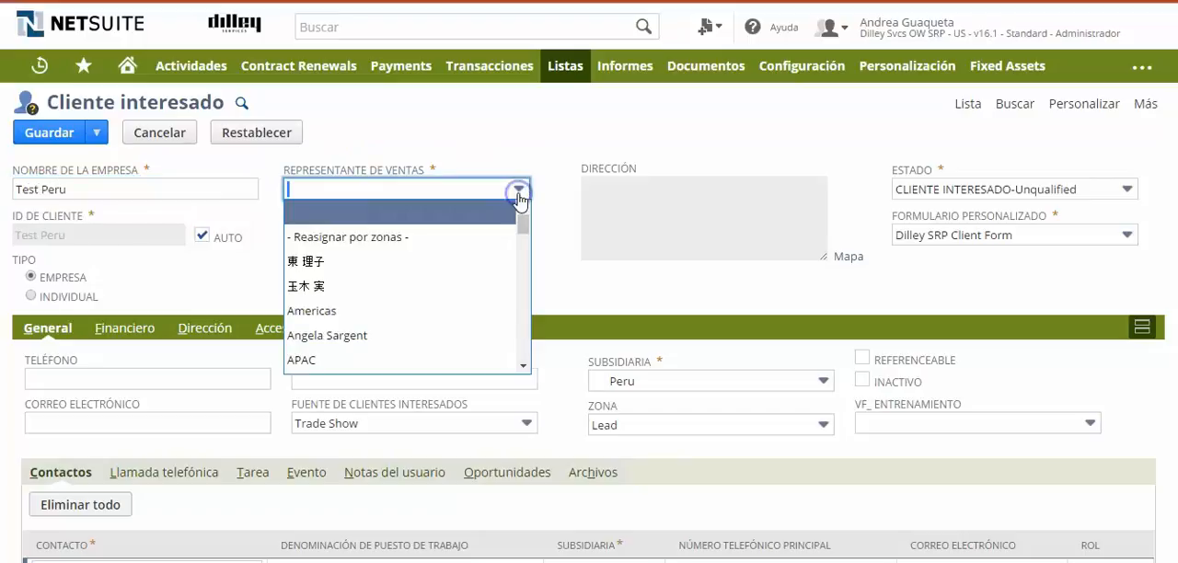
{"action": "double_click", "coordinate": [308, 360]}
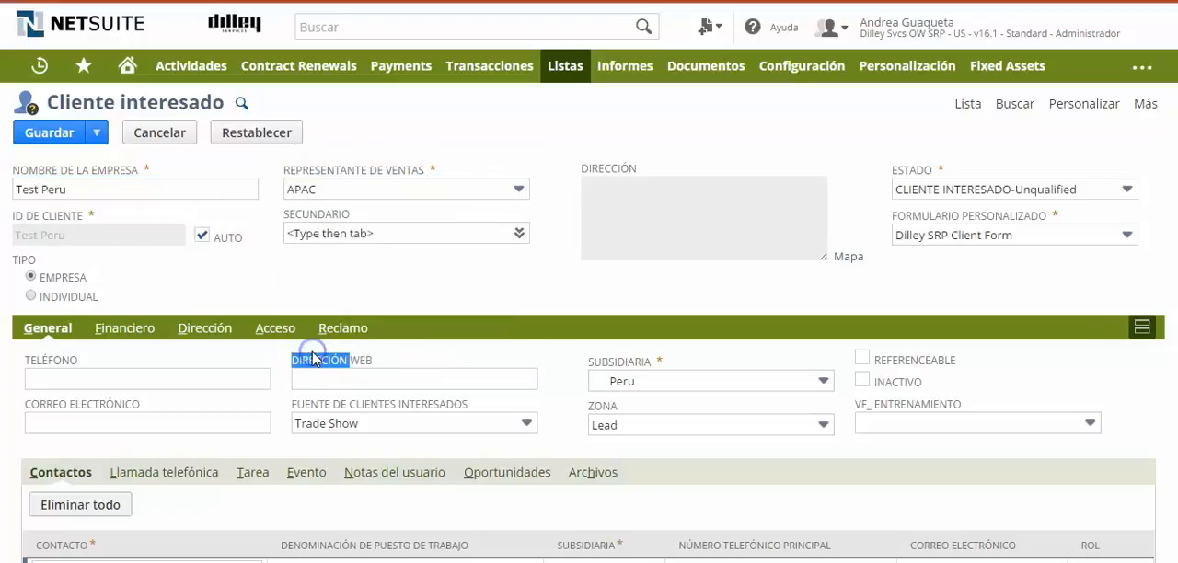
{"action": "left_click", "coordinate": [427, 271]}
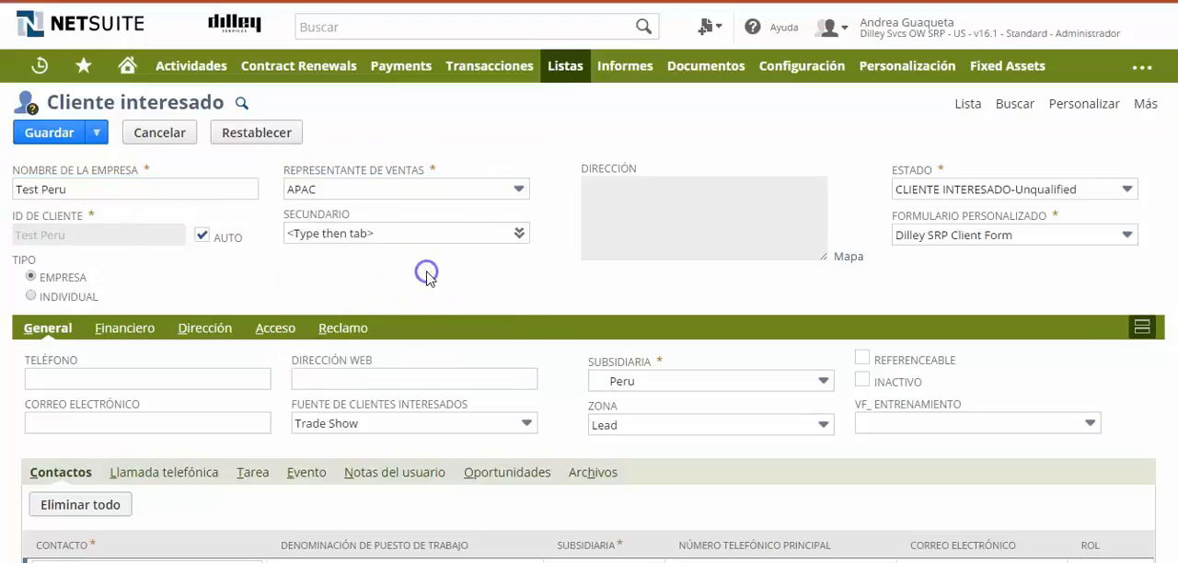
{"action": "left_click", "coordinate": [823, 382]}
{"action": "key", "text": "Up"}
{"action": "left_click", "coordinate": [780, 405]}
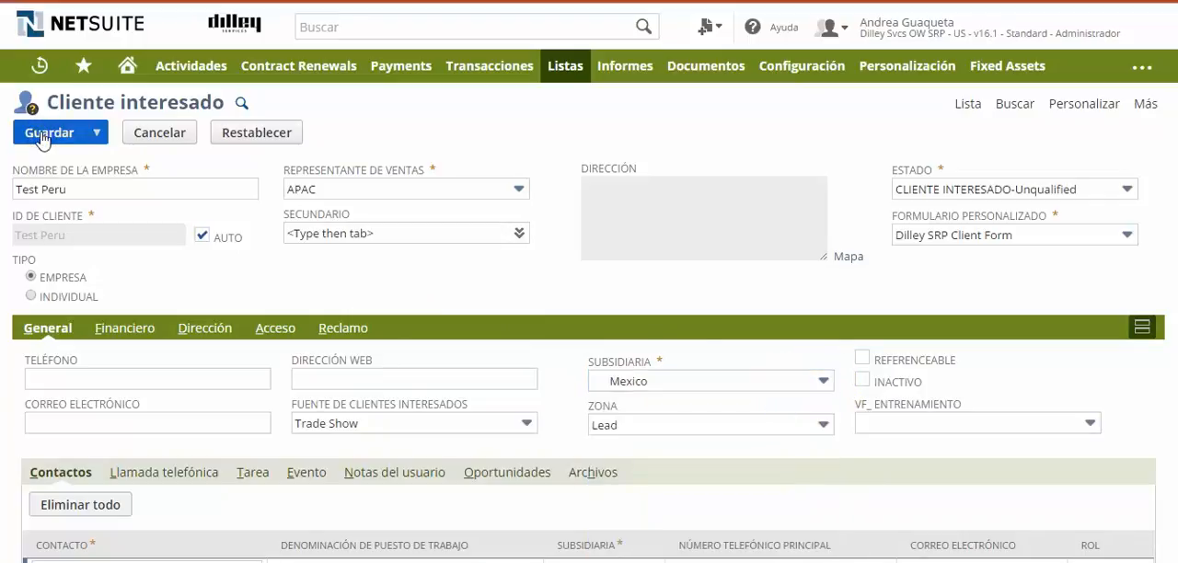
Save the Test Peru record and reopen it for editing, accepting the workflow message and saving the record again.
{"action": "left_click", "coordinate": [41, 134]}
{"action": "left_click", "coordinate": [39, 266]}
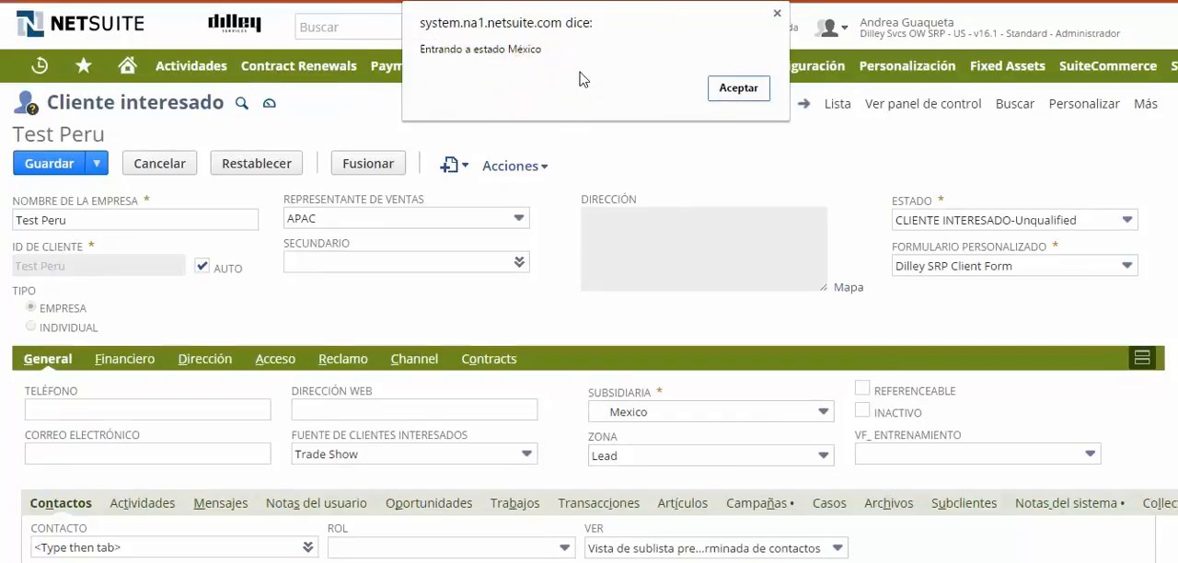
{"action": "left_click", "coordinate": [751, 92]}
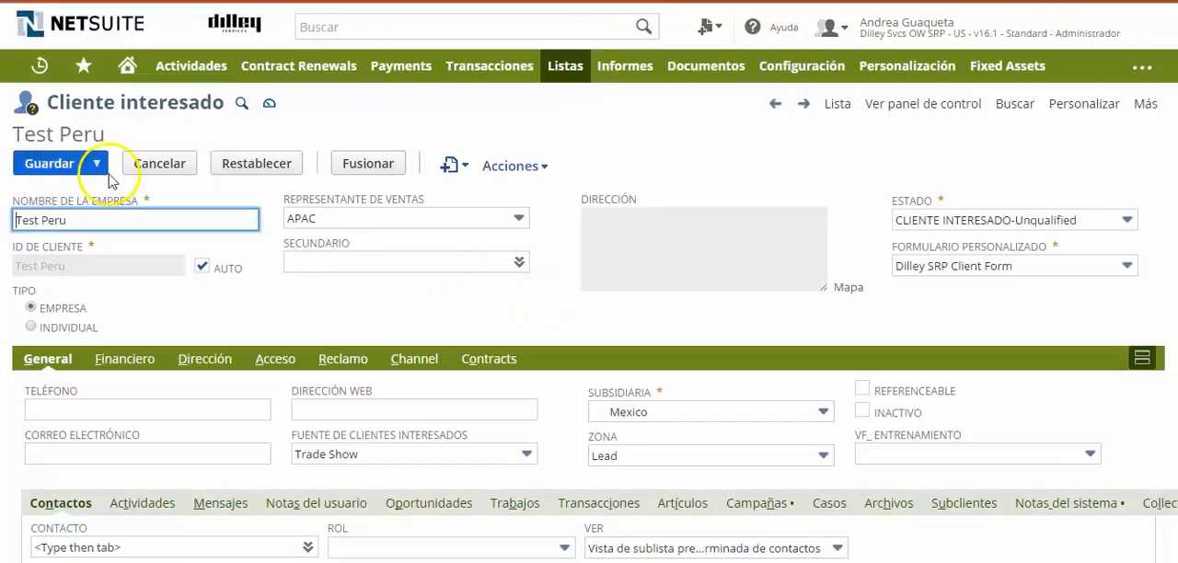
{"action": "left_click", "coordinate": [57, 166]}
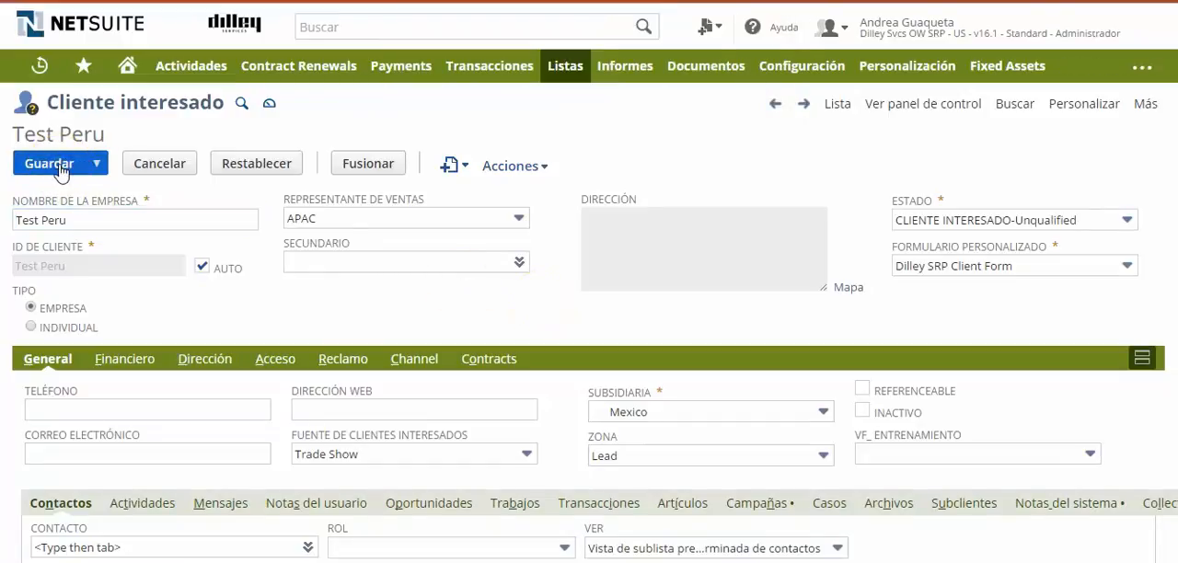